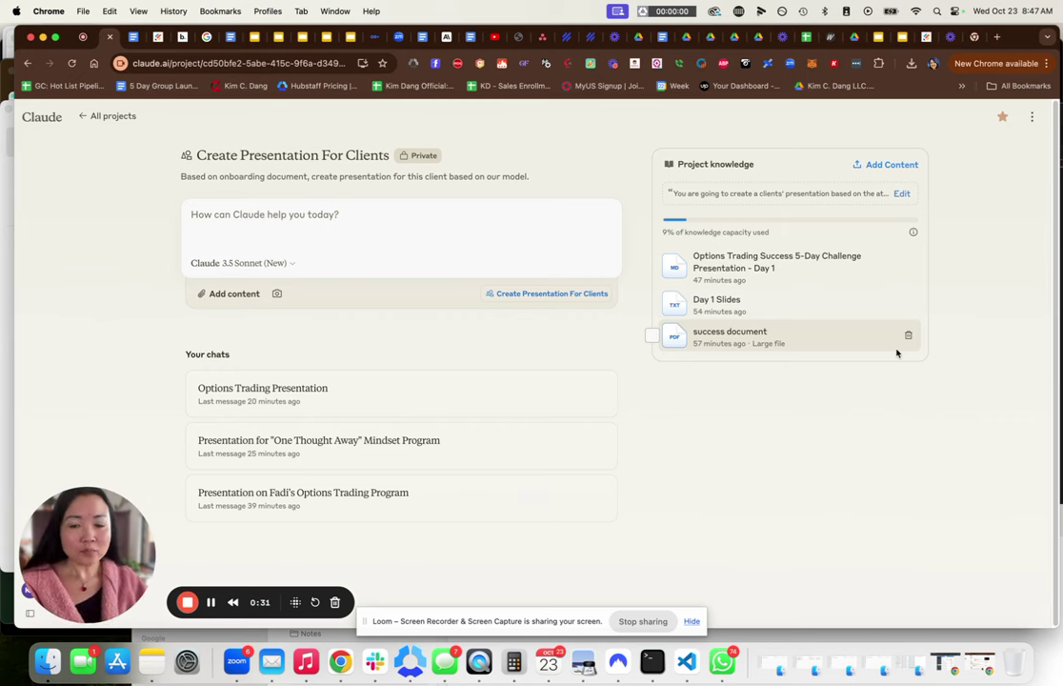
- Switch to Jotform and examine the questions in the Group Convert Ignite Onboarding form
{"action": "left_click", "coordinate": [159, 38]}
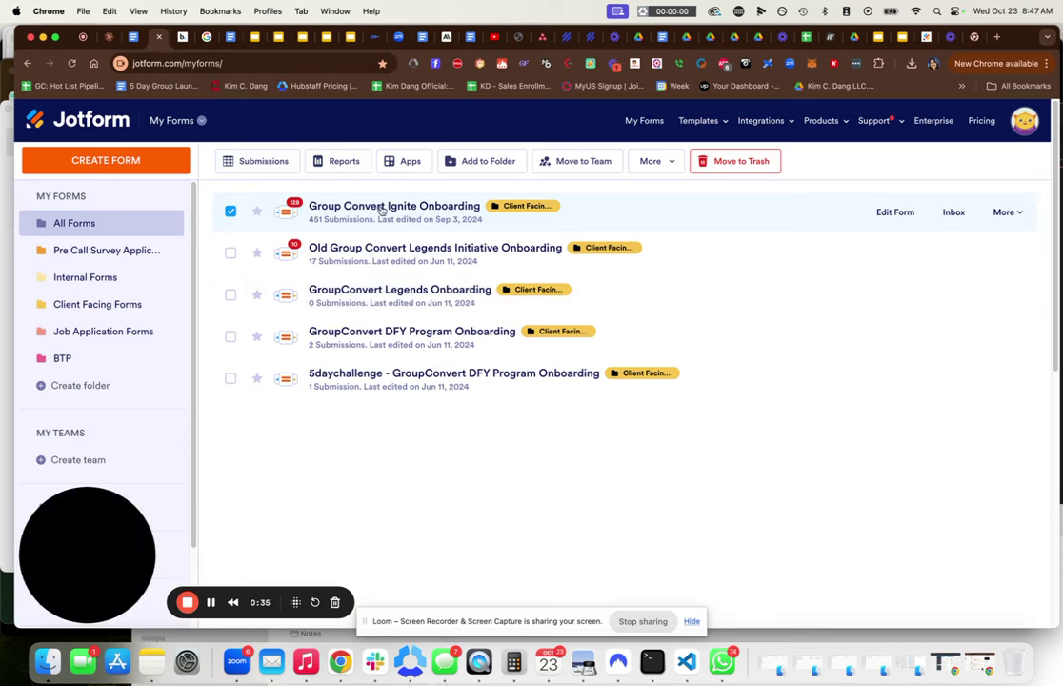
{"action": "left_click", "coordinate": [1007, 212]}
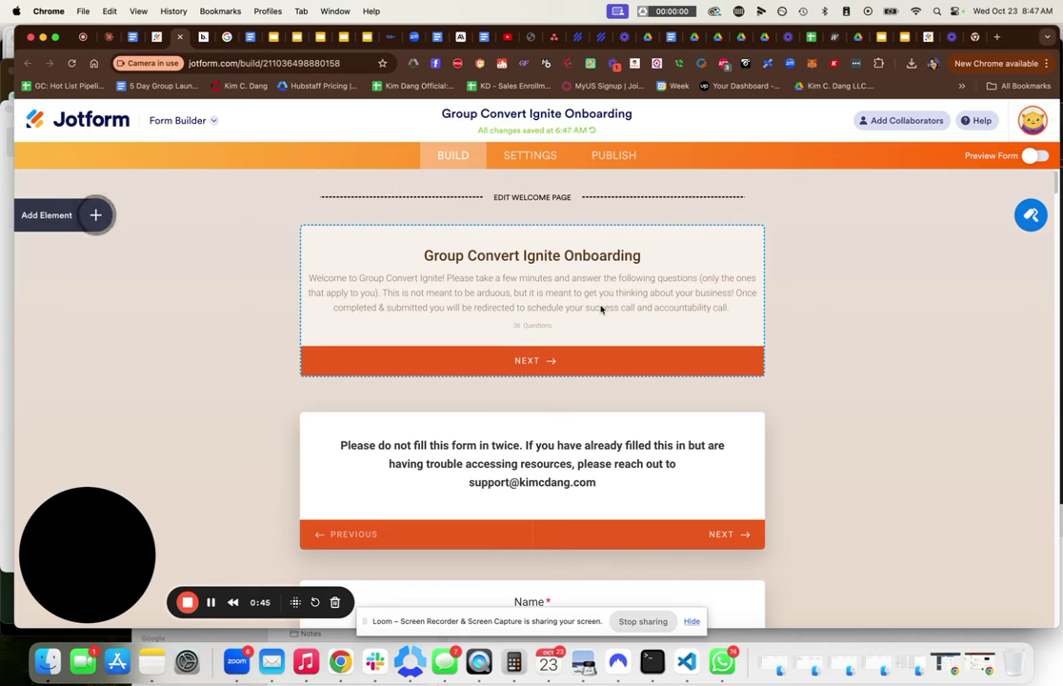
{"action": "scroll", "coordinate": [600, 308], "scroll_direction": "down", "scroll_amount": 15}
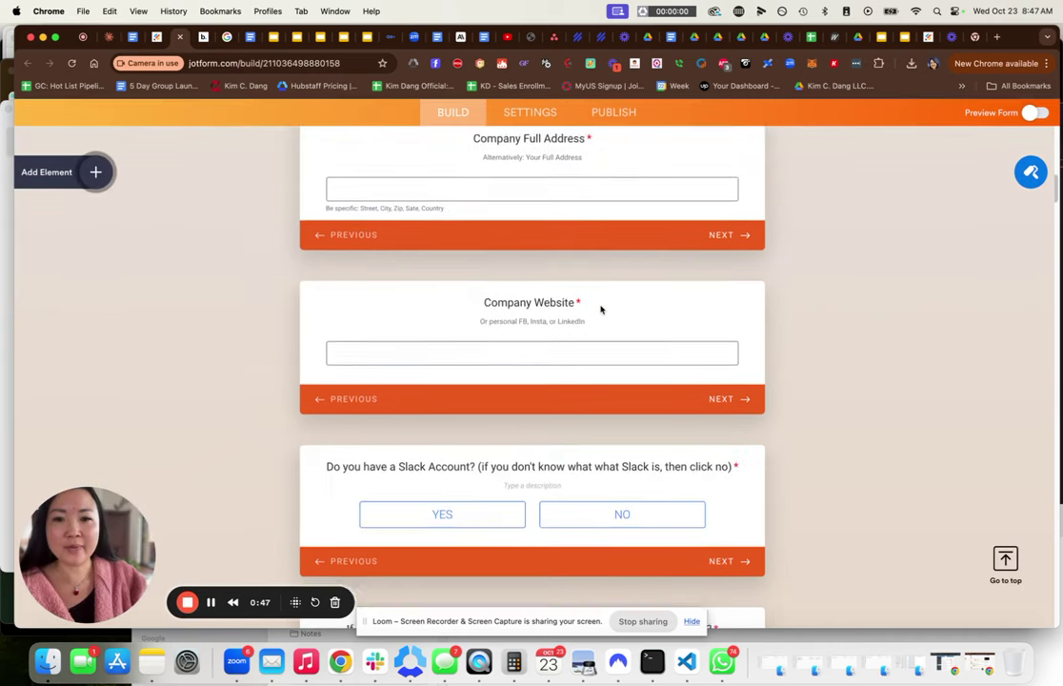
{"action": "scroll", "coordinate": [600, 309], "scroll_direction": "down", "scroll_amount": 20}
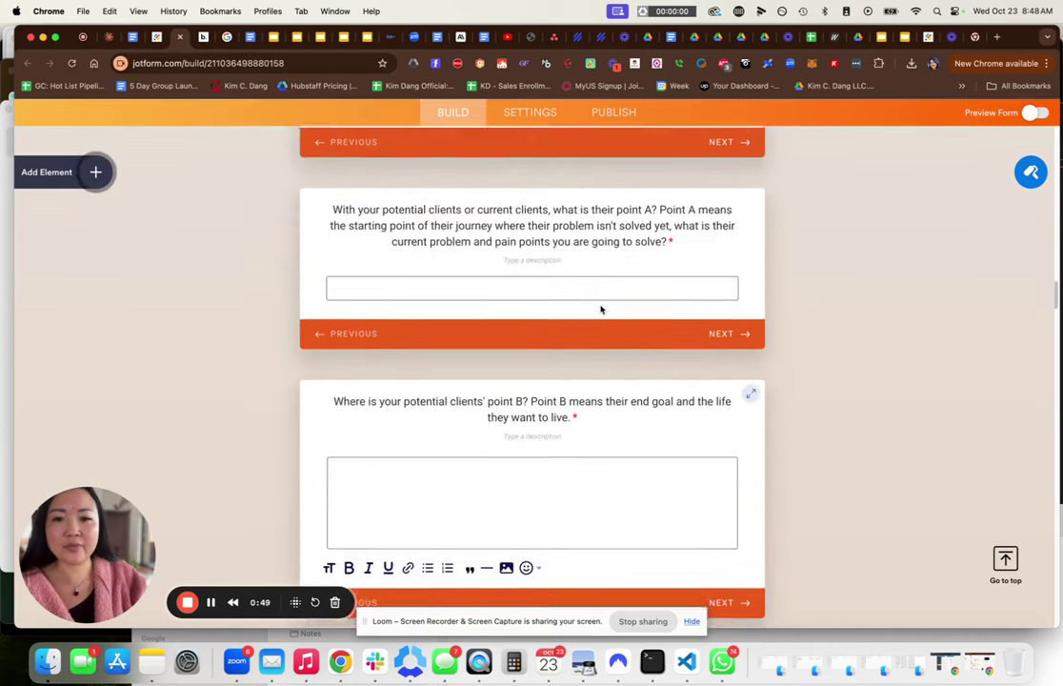
{"action": "scroll", "coordinate": [600, 308], "scroll_direction": "up", "scroll_amount": 3}
{"action": "scroll", "coordinate": [600, 308], "scroll_direction": "down", "scroll_amount": 7}
{"action": "scroll", "coordinate": [600, 309], "scroll_direction": "down", "scroll_amount": 15}
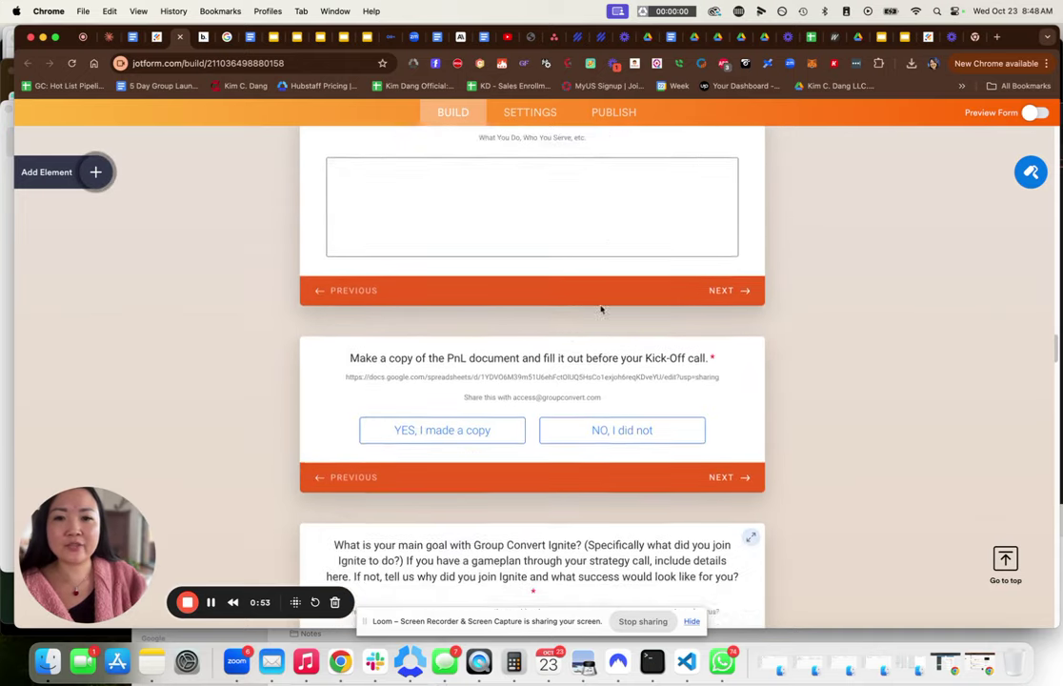
{"action": "scroll", "coordinate": [601, 309], "scroll_direction": "down", "scroll_amount": 12}
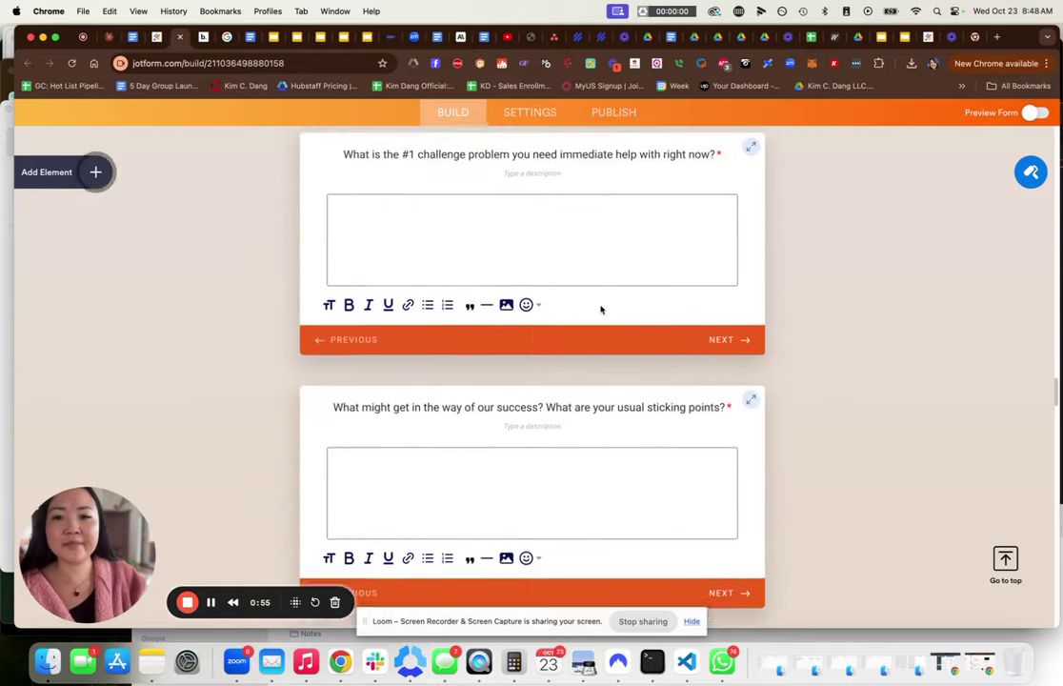
{"action": "scroll", "coordinate": [600, 308], "scroll_direction": "down", "scroll_amount": 10}
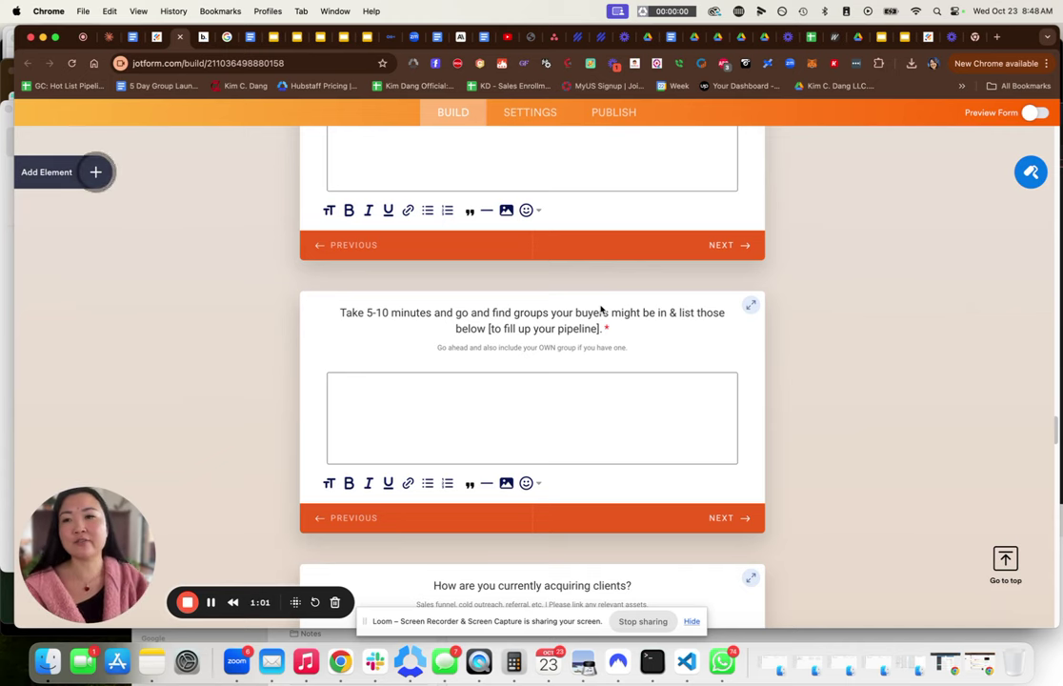
- Switch to the master success document template in Google Docs and review the Day 1 framework sections
{"action": "left_click", "coordinate": [136, 36]}
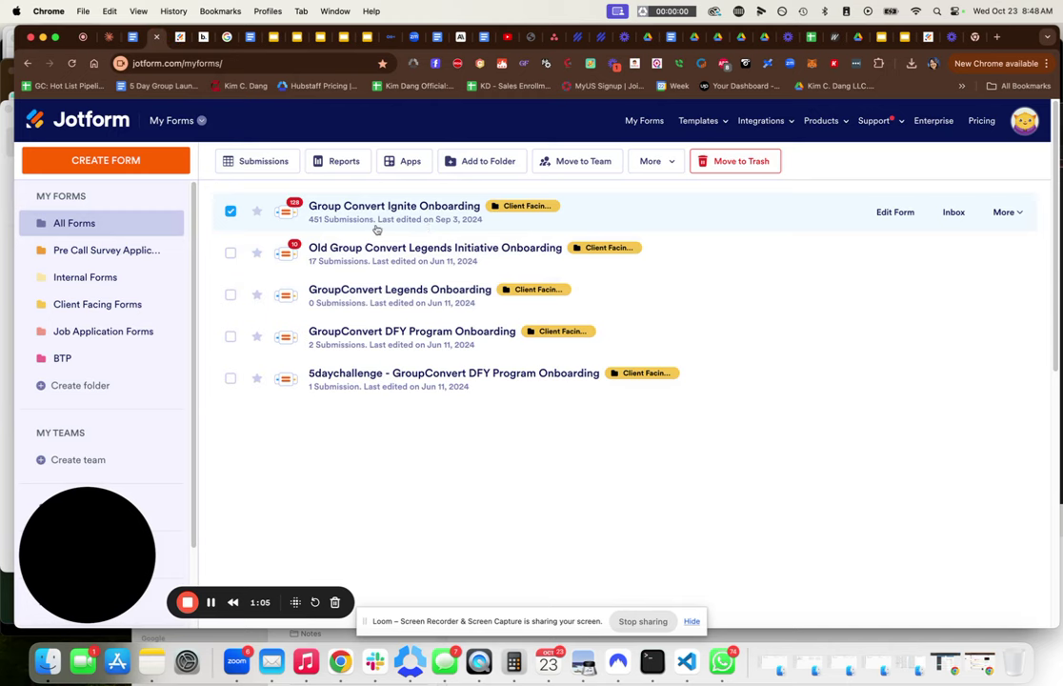
{"action": "left_click", "coordinate": [132, 39]}
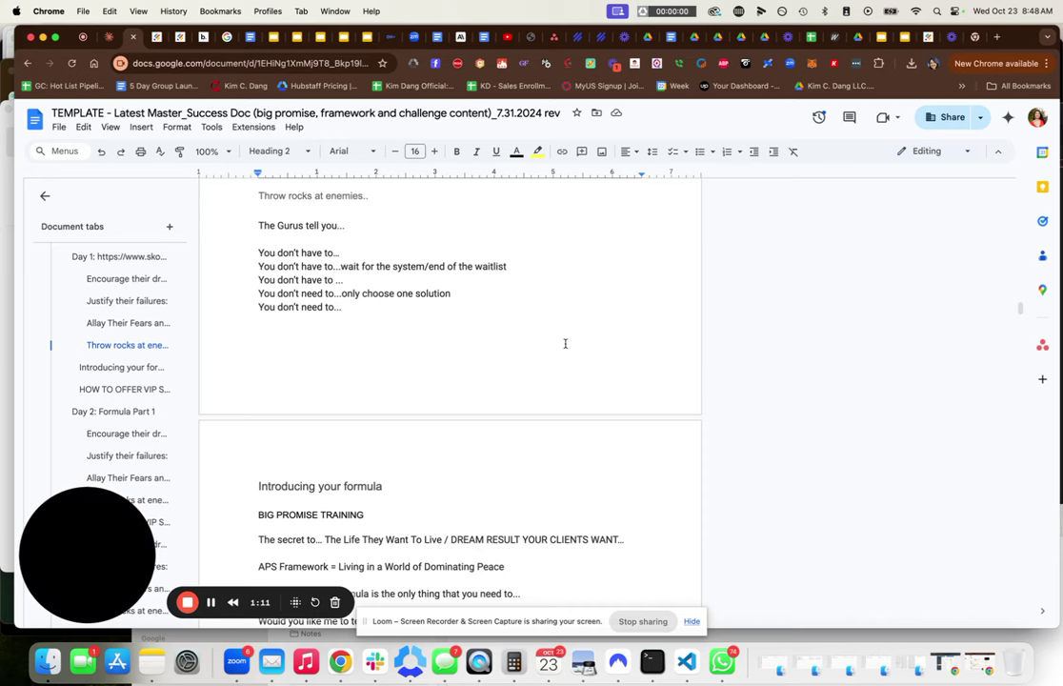
{"action": "scroll", "coordinate": [565, 342], "scroll_direction": "down", "scroll_amount": 3}
{"action": "scroll", "coordinate": [467, 317], "scroll_direction": "down", "scroll_amount": 8}
{"action": "scroll", "coordinate": [464, 315], "scroll_direction": "up", "scroll_amount": 2}
{"action": "scroll", "coordinate": [465, 314], "scroll_direction": "up", "scroll_amount": 15}
{"action": "scroll", "coordinate": [465, 314], "scroll_direction": "up", "scroll_amount": 4}
{"action": "scroll", "coordinate": [465, 314], "scroll_direction": "down", "scroll_amount": 2}
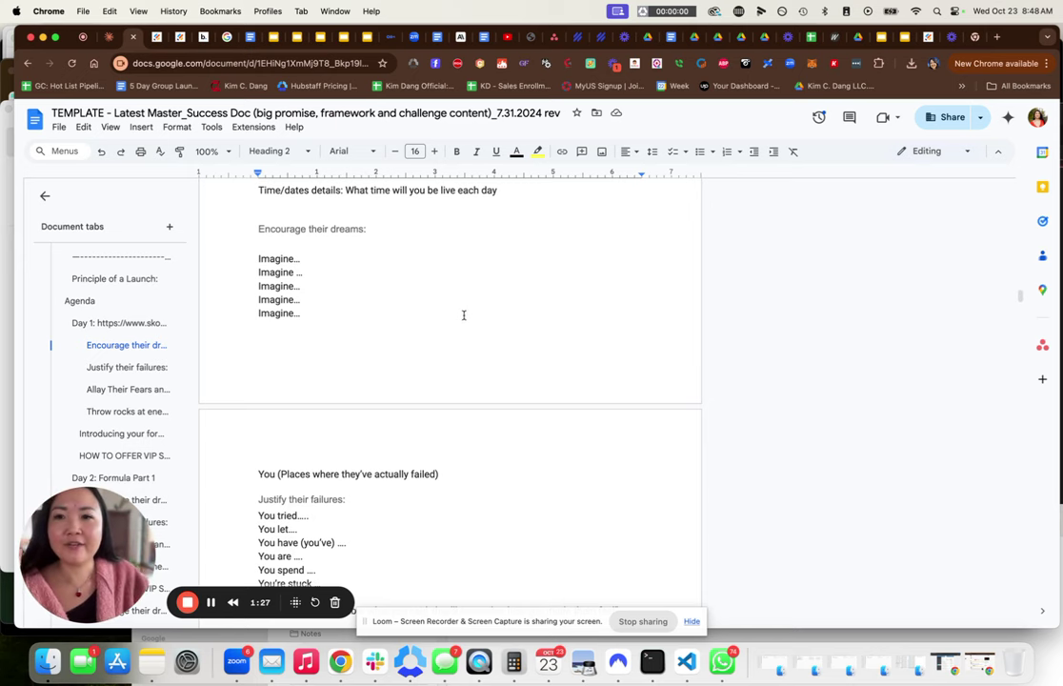
{"action": "scroll", "coordinate": [465, 314], "scroll_direction": "up", "scroll_amount": 2}
{"action": "scroll", "coordinate": [464, 315], "scroll_direction": "up", "scroll_amount": 2}
{"action": "scroll", "coordinate": [464, 314], "scroll_direction": "down", "scroll_amount": 6}
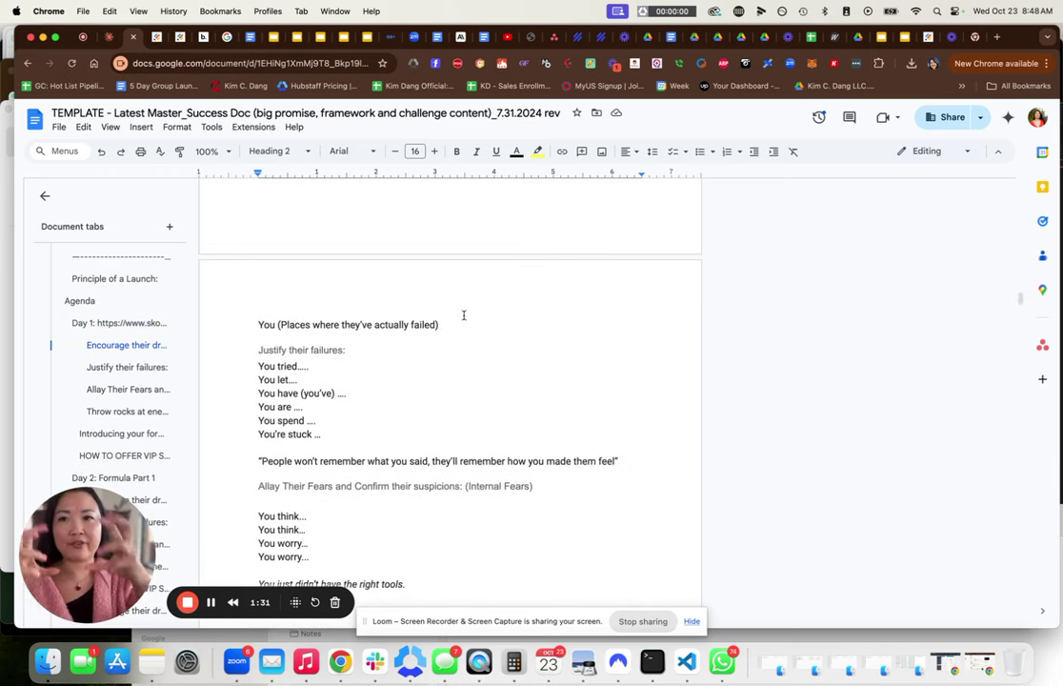
{"action": "scroll", "coordinate": [464, 315], "scroll_direction": "down", "scroll_amount": 5}
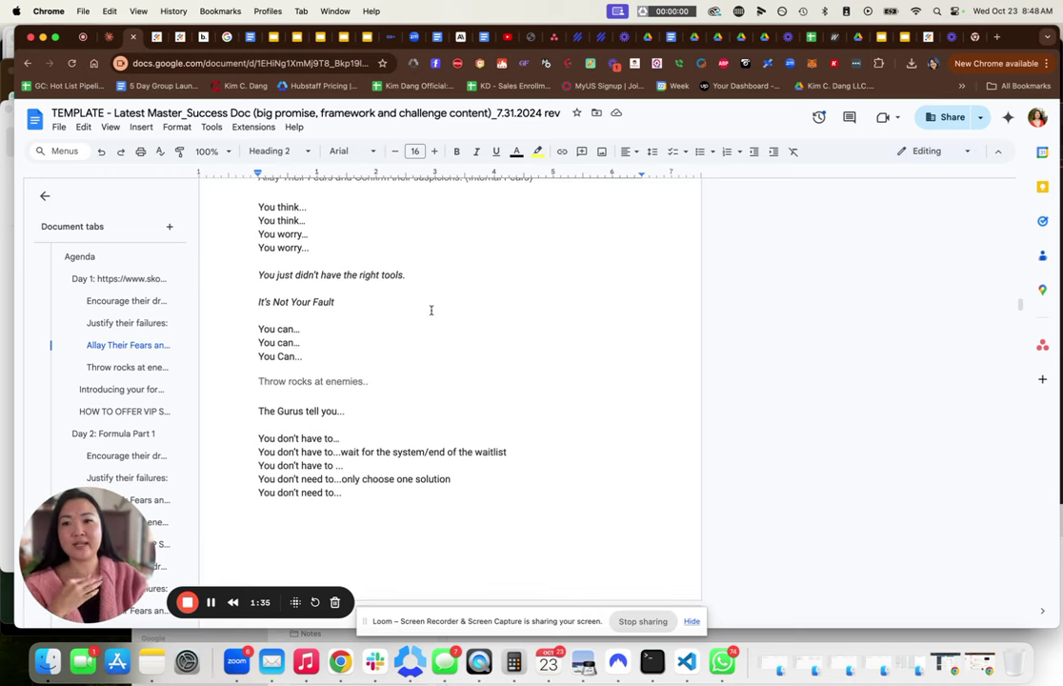
- Return to the Create Presentation For Clients project in Claude and read through its custom instructions
{"action": "left_click", "coordinate": [108, 43]}
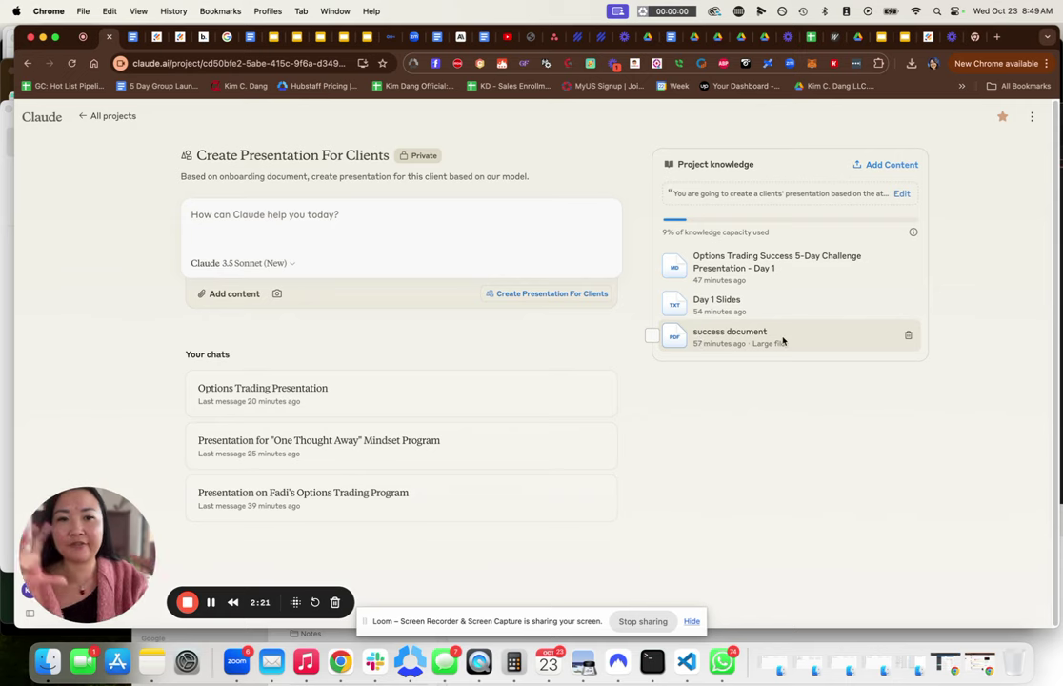
{"action": "left_click", "coordinate": [905, 197]}
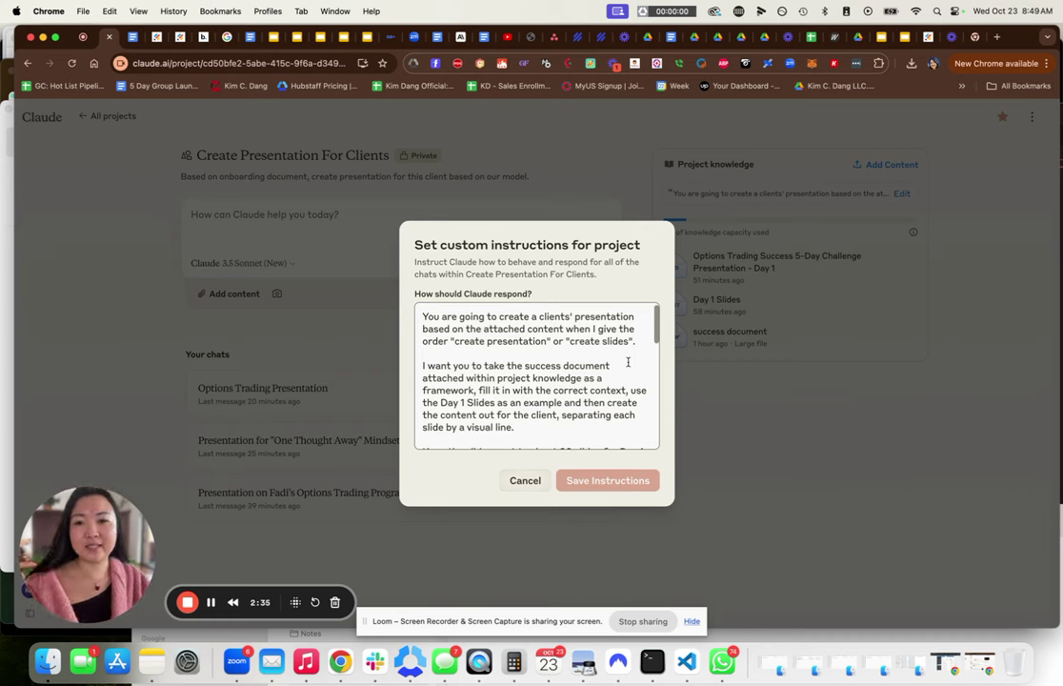
{"action": "scroll", "coordinate": [628, 362], "scroll_direction": "down", "scroll_amount": 3}
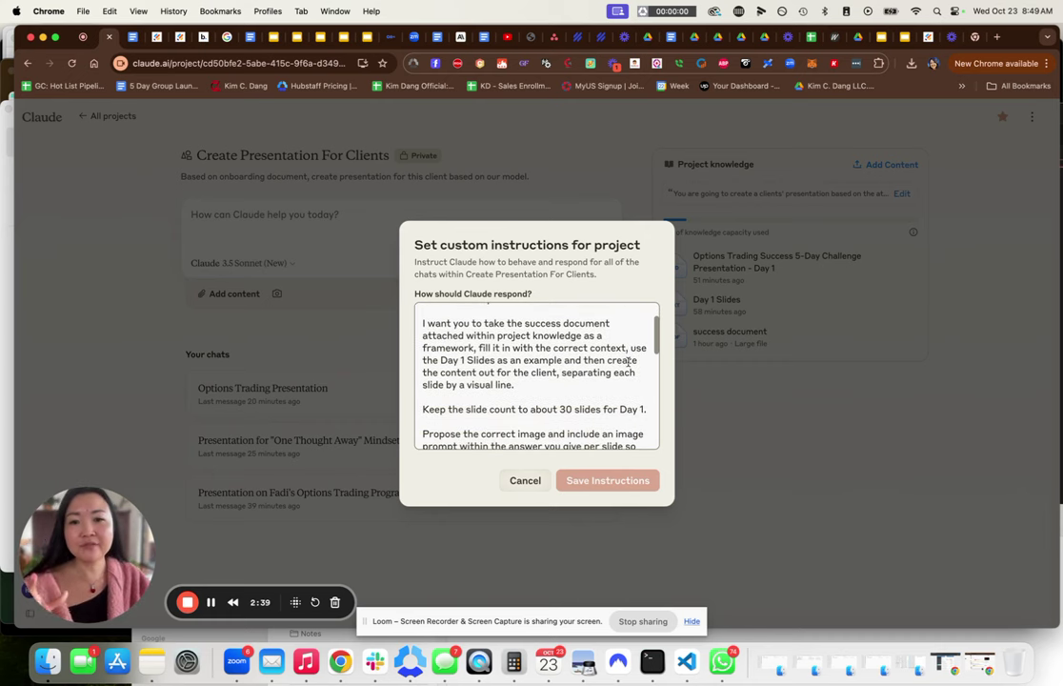
{"action": "scroll", "coordinate": [628, 362], "scroll_direction": "down", "scroll_amount": 3}
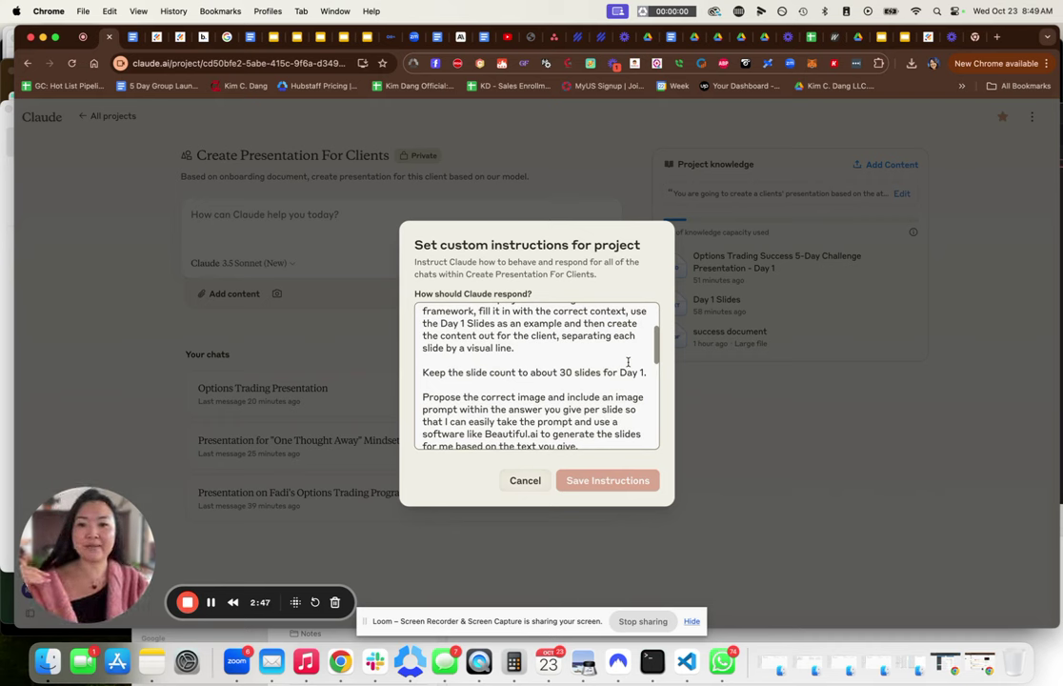
{"action": "scroll", "coordinate": [628, 362], "scroll_direction": "down", "scroll_amount": 3}
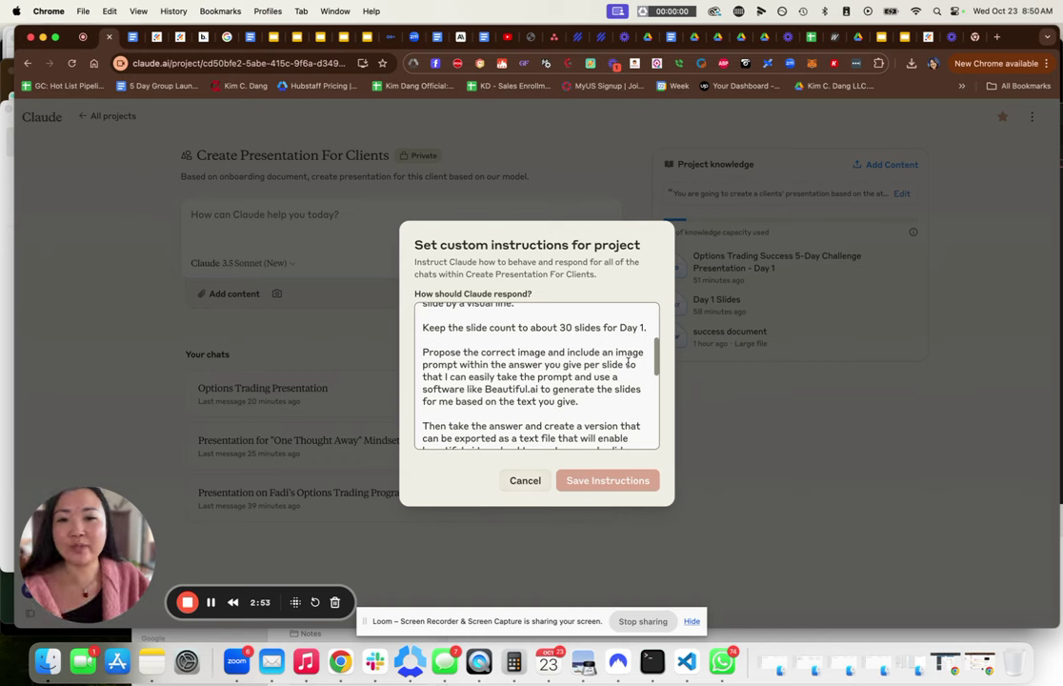
{"action": "scroll", "coordinate": [628, 362], "scroll_direction": "down", "scroll_amount": 2}
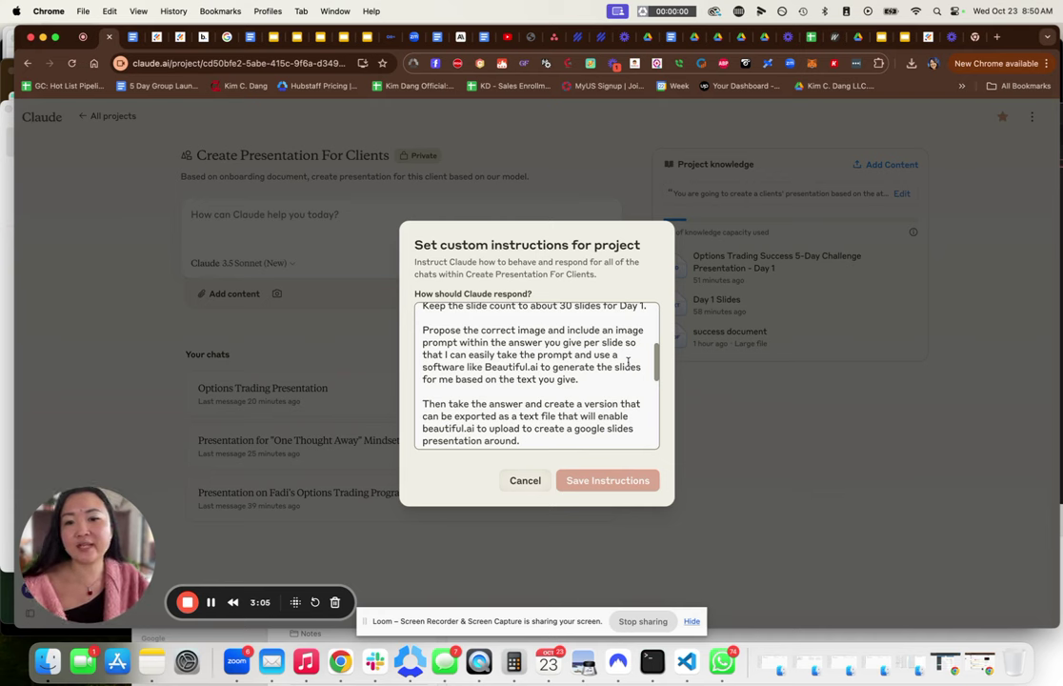
{"action": "scroll", "coordinate": [628, 362], "scroll_direction": "down", "scroll_amount": 3}
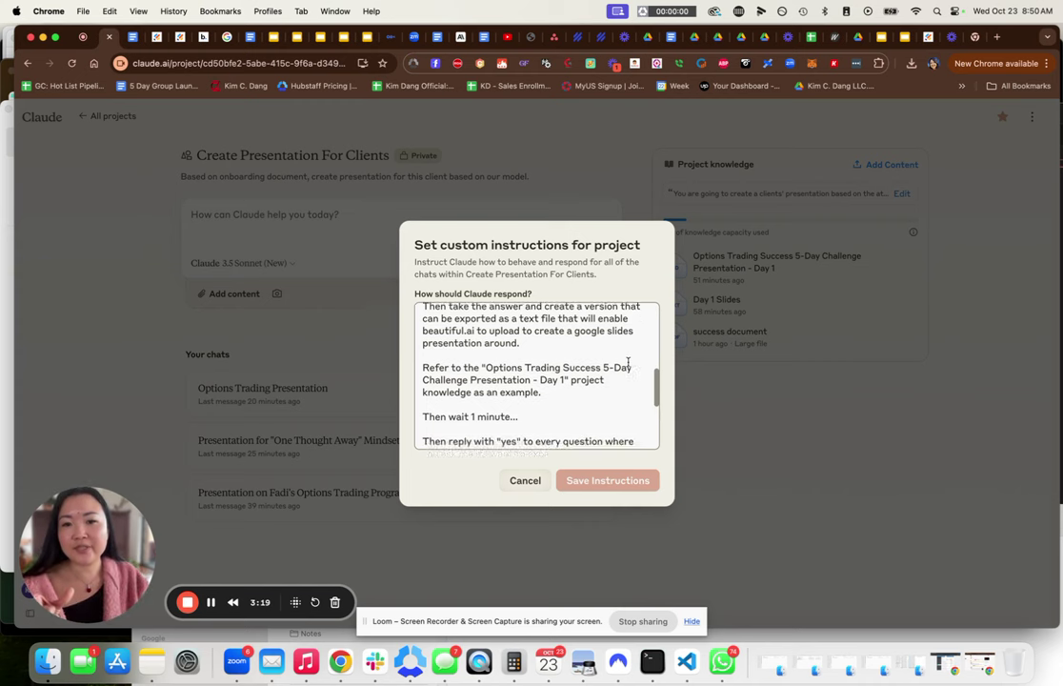
{"action": "scroll", "coordinate": [628, 362], "scroll_direction": "down", "scroll_amount": 1}
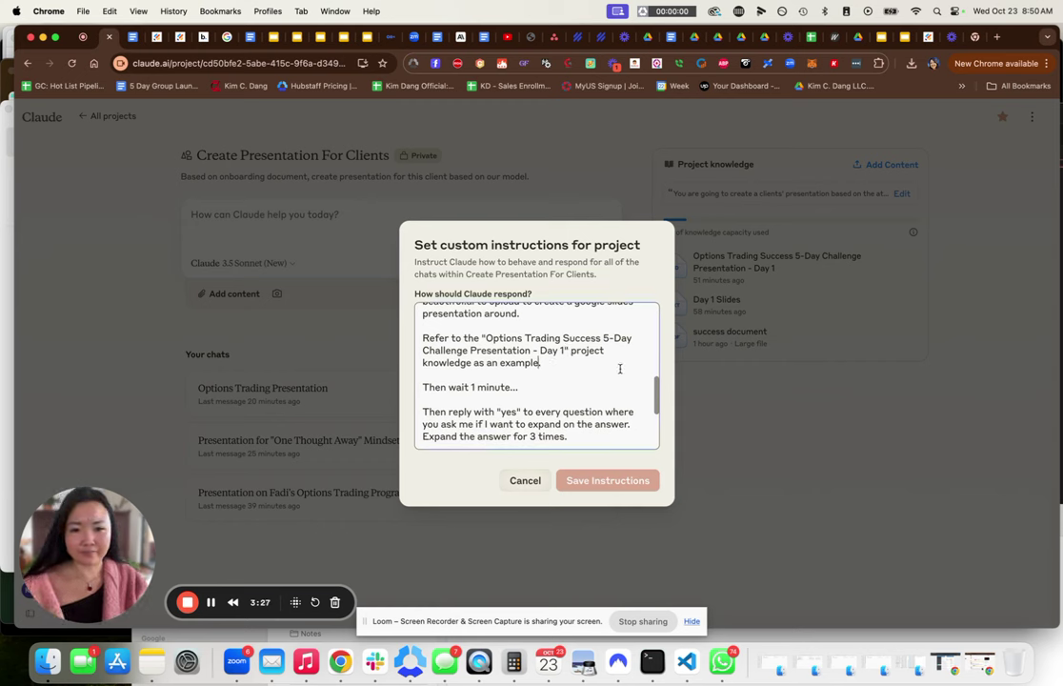
- Extend the example reference in the instructions with "as well as "Day 1 Slides" in the Project knowledge as another example" and save them
{"action": "left_click", "coordinate": [619, 368]}
{"action": "key", "text": "BackSpace"}
{"action": "type", "text": "as well as"}
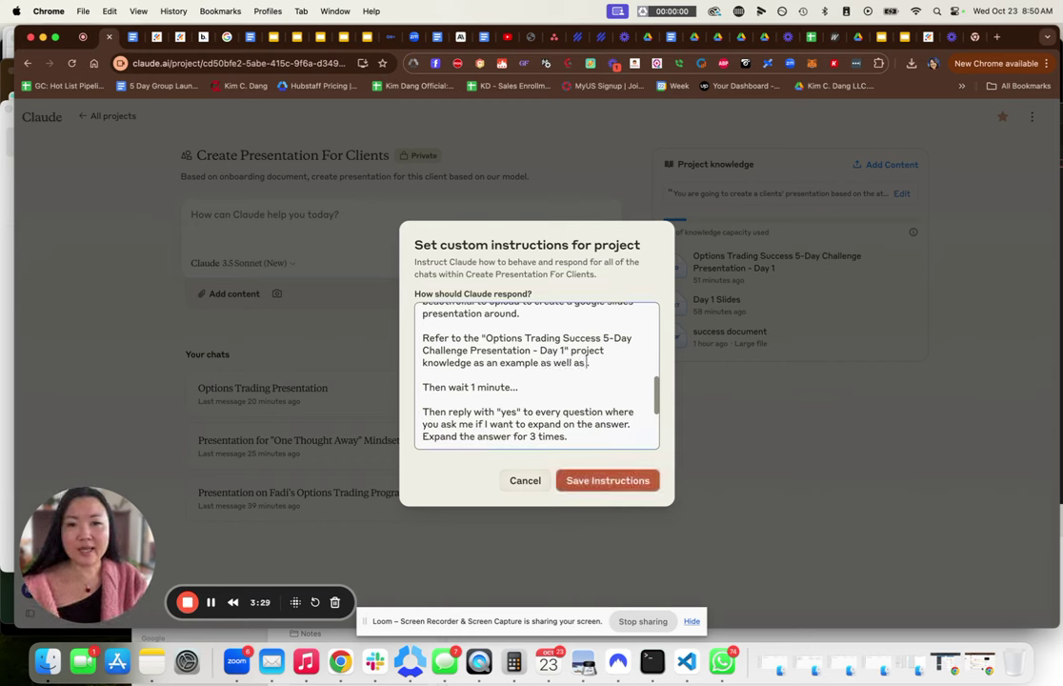
{"action": "type", "text": " \"Day 1 Slides"}
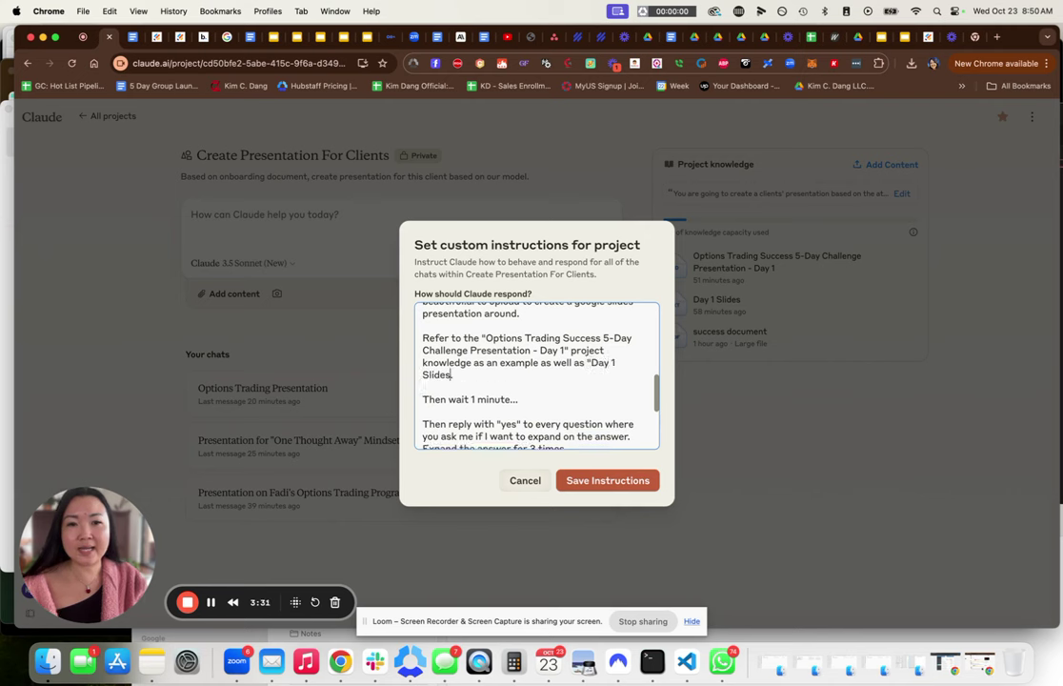
{"action": "type", "text": "\" in the Project knowledge as another example."}
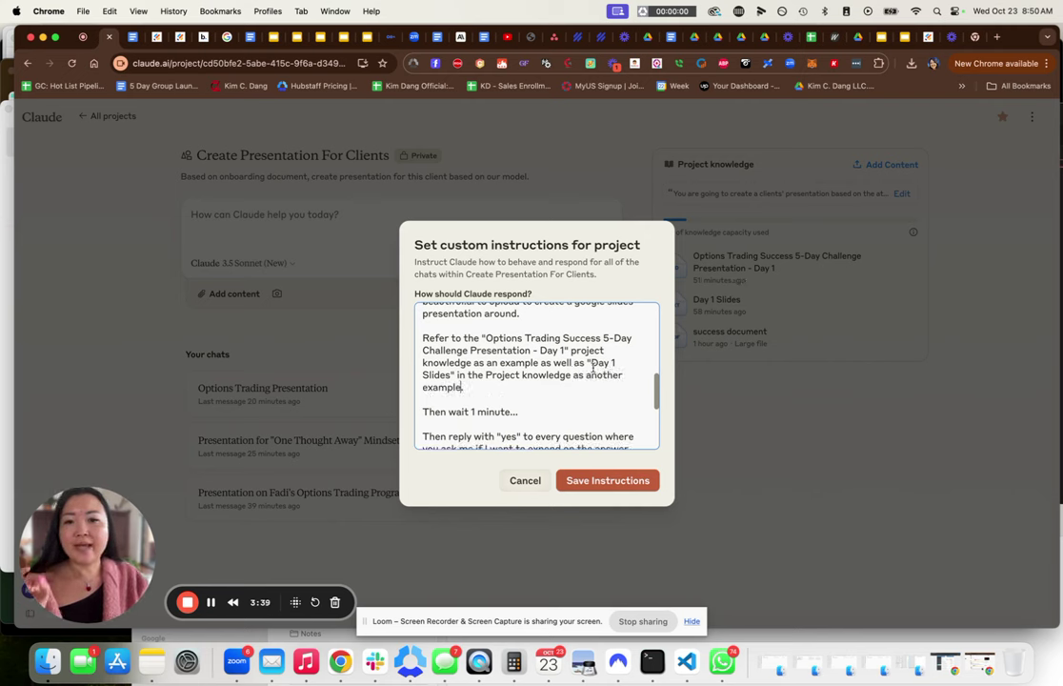
{"action": "scroll", "coordinate": [593, 366], "scroll_direction": "down", "scroll_amount": 2}
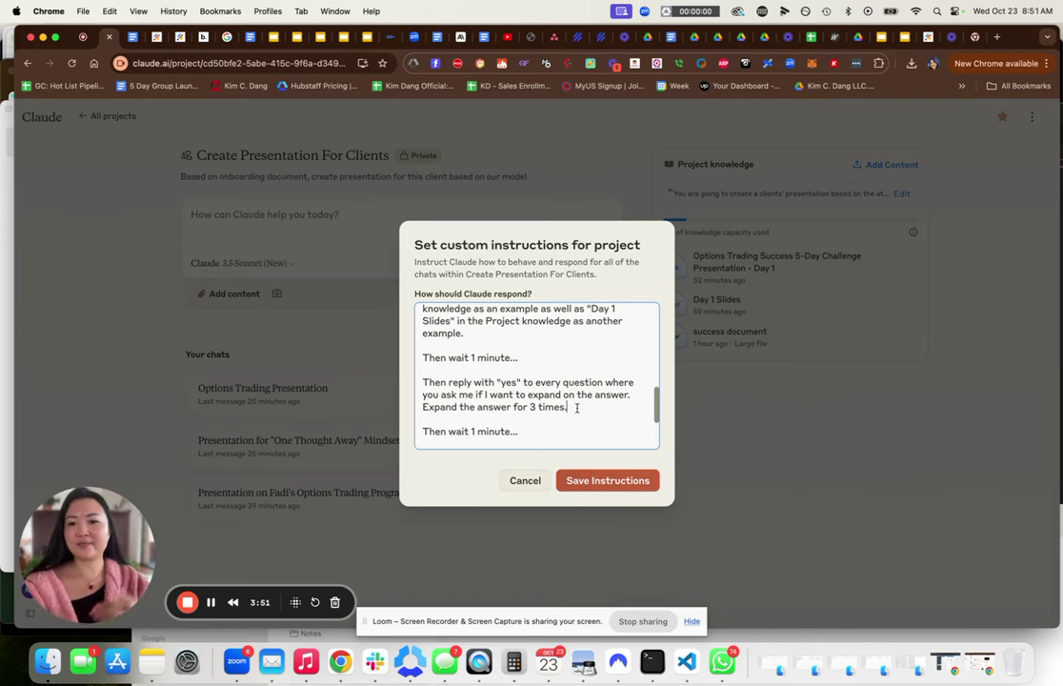
{"action": "scroll", "coordinate": [577, 407], "scroll_direction": "down", "scroll_amount": 3}
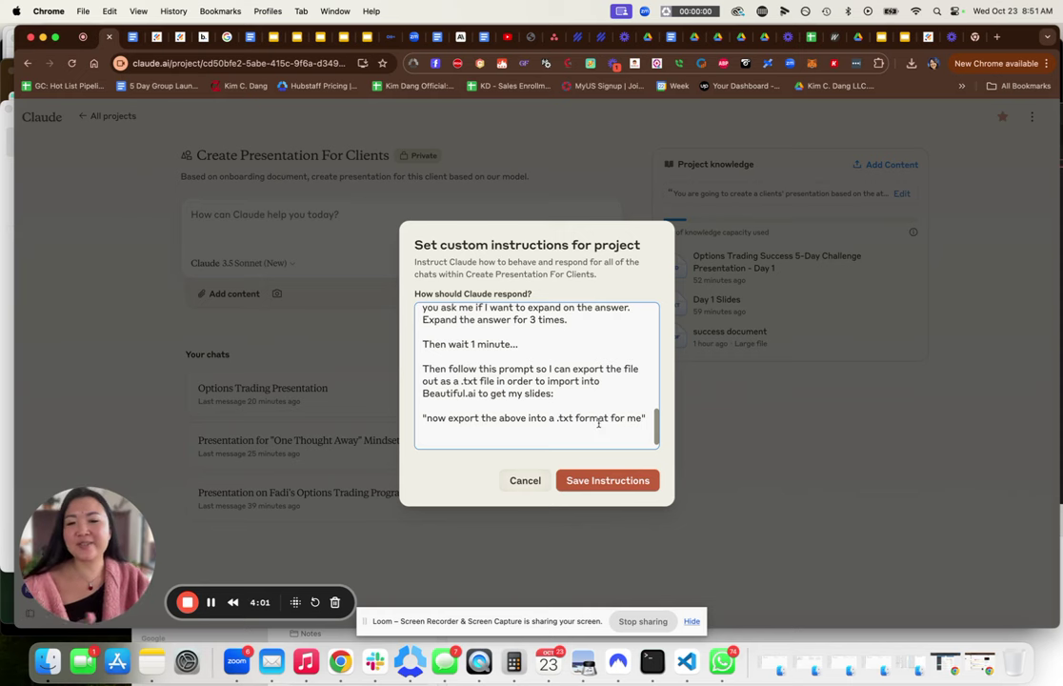
{"action": "left_click", "coordinate": [619, 481]}
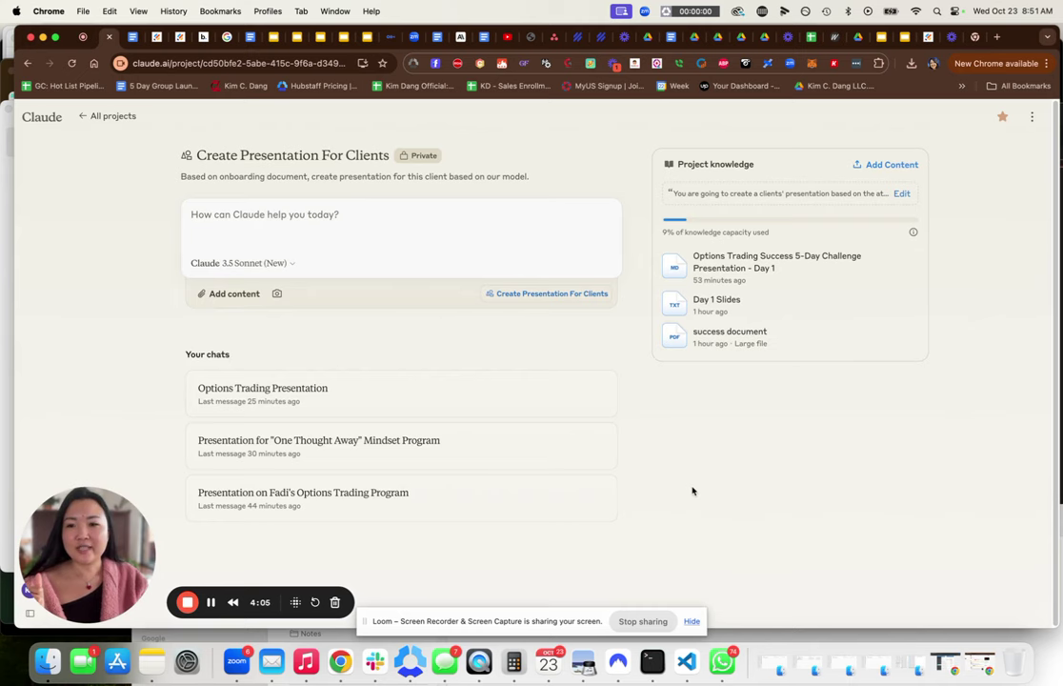
- Attach the client's onboarding PDF to a new project chat and send the prompt "create presentation"
{"action": "left_click", "coordinate": [230, 293]}
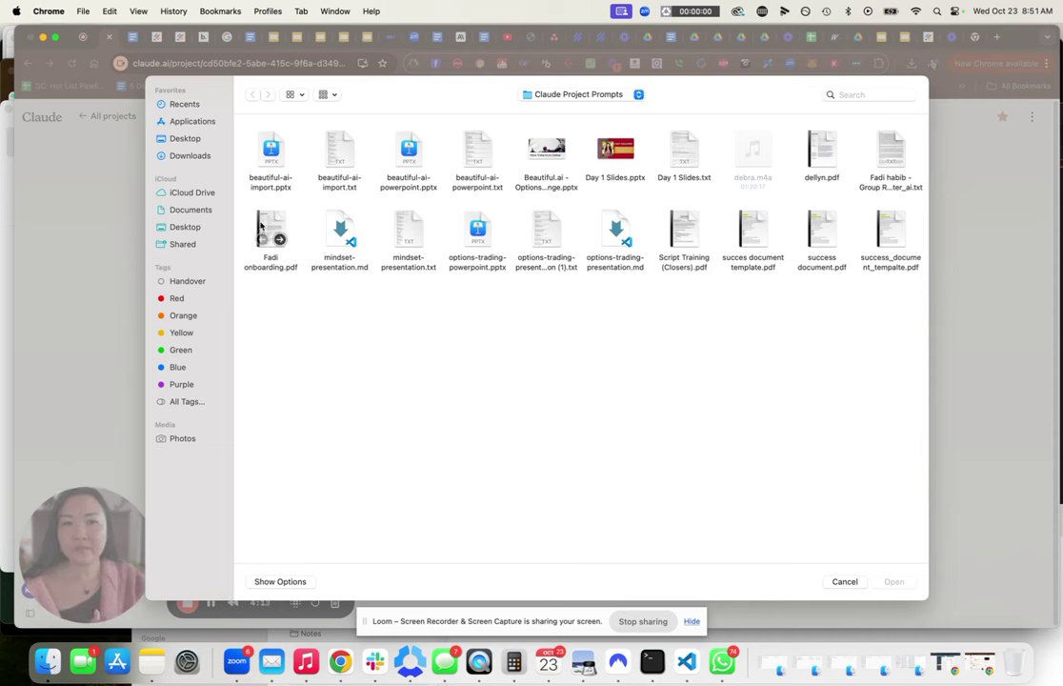
{"action": "left_click", "coordinate": [269, 263]}
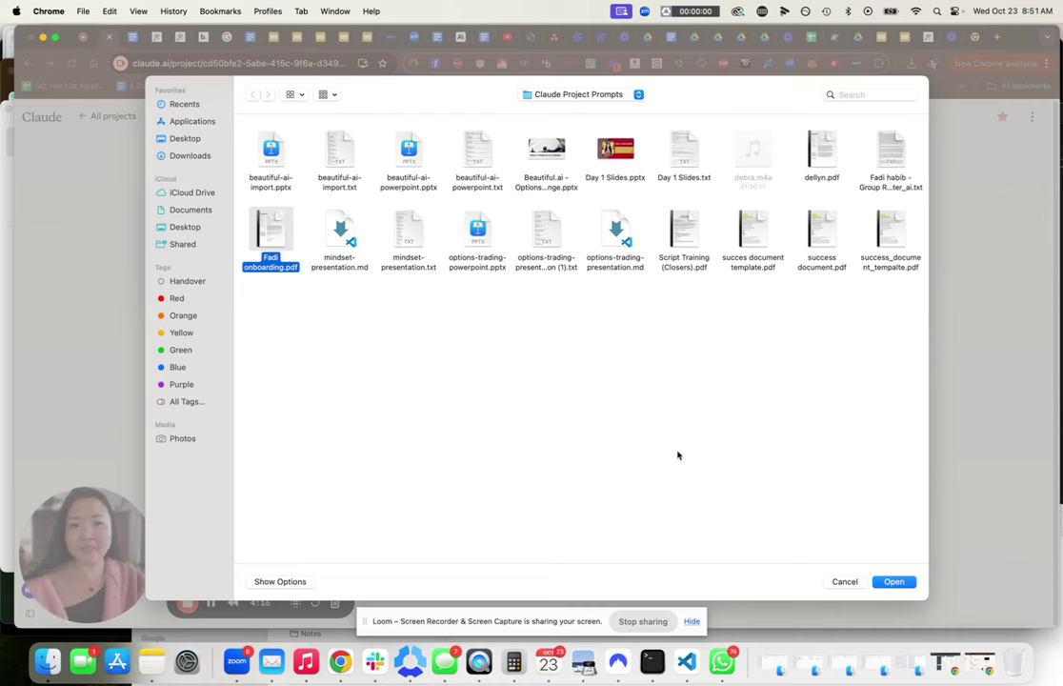
{"action": "left_click", "coordinate": [893, 582]}
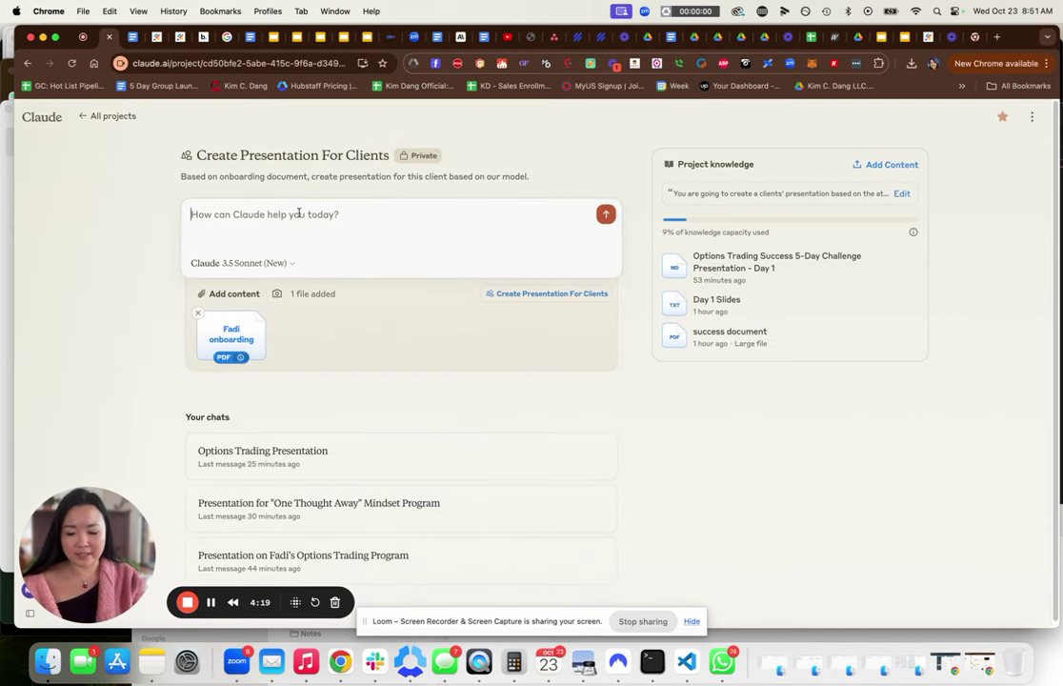
{"action": "type", "text": "create"}
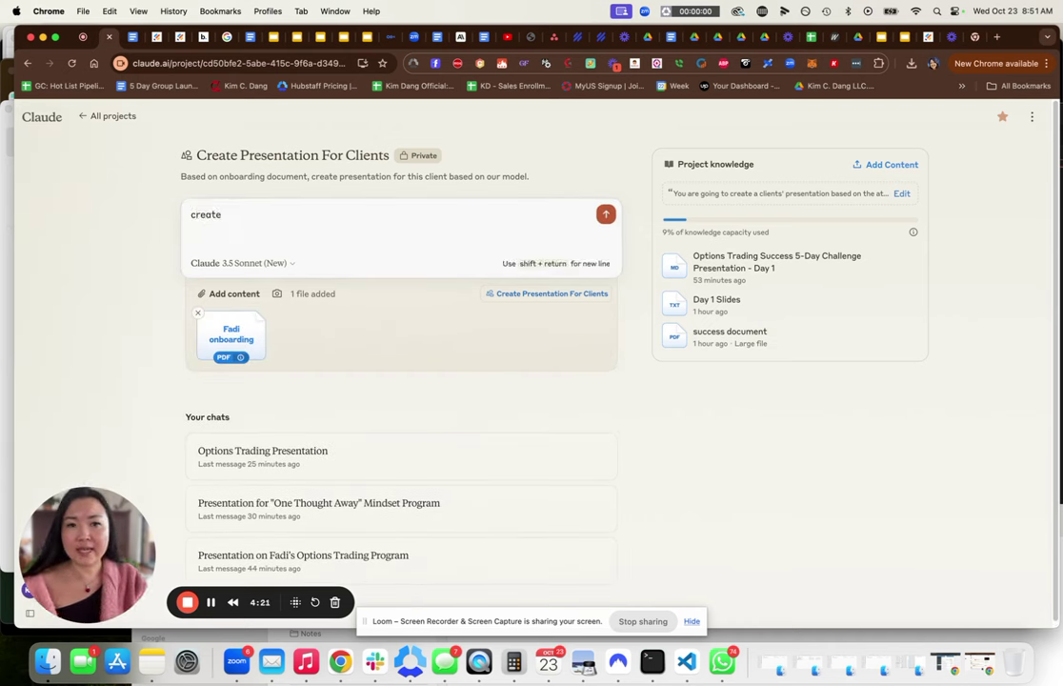
{"action": "type", "text": " presentation"}
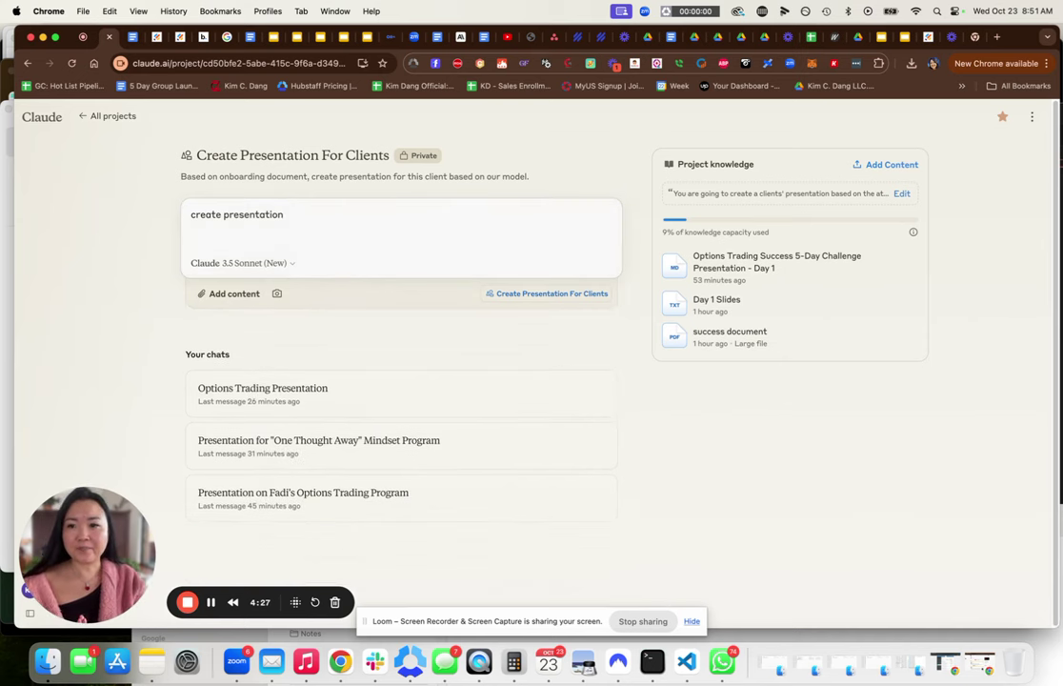
{"action": "key", "text": "Return"}
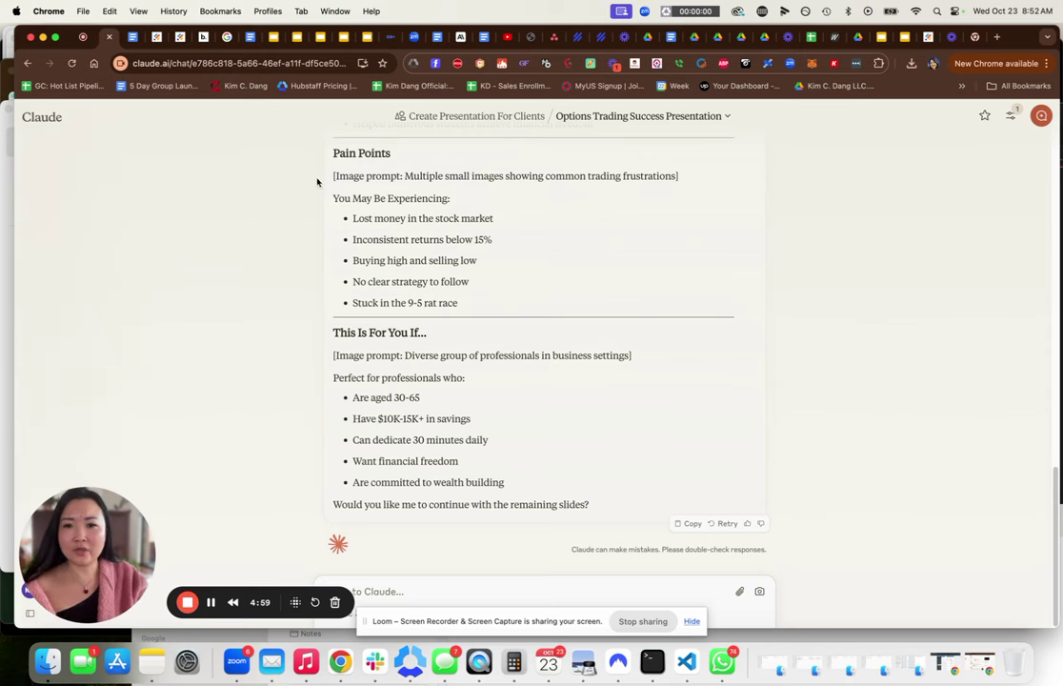
- Copy the question "Would you like me to continue with the remaining slides?" from the reply and open the project's custom instructions at the "yes" reply rule
{"action": "left_click_drag", "start_coordinate": [82, 540], "coordinate": [102, 228]}
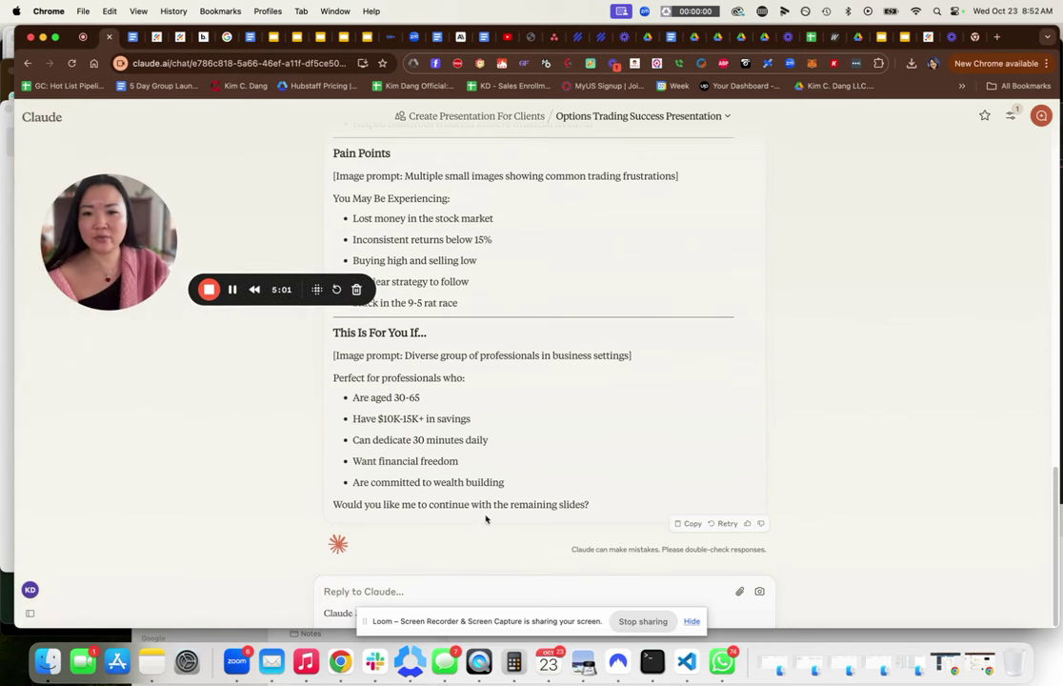
{"action": "left_click_drag", "start_coordinate": [598, 509], "coordinate": [332, 505]}
{"action": "key", "text": "super+c"}
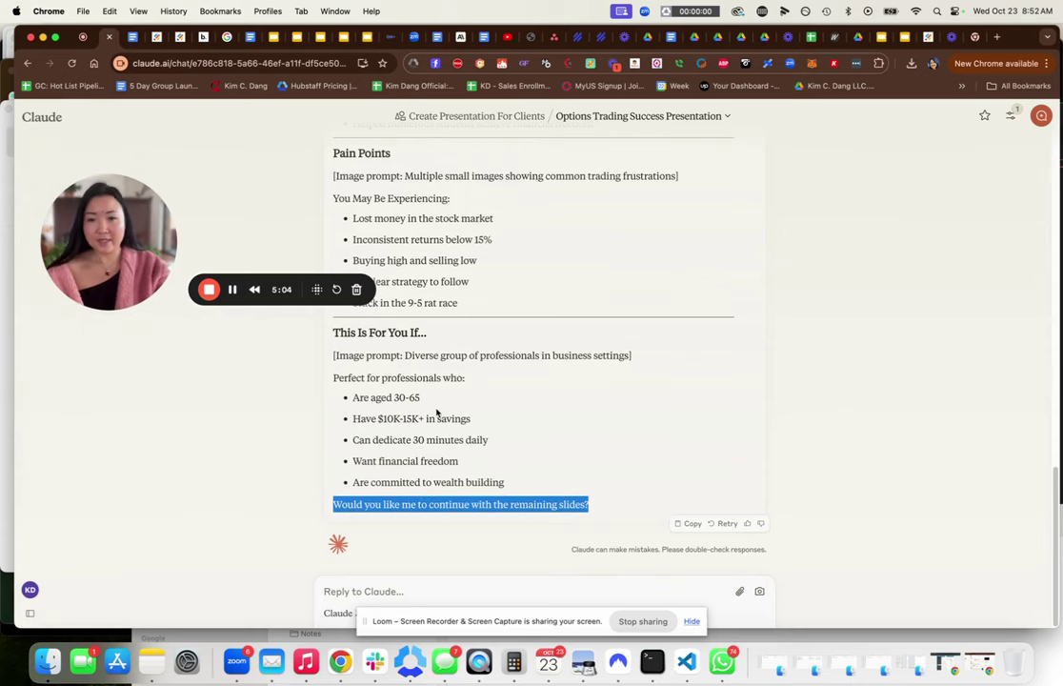
{"action": "left_click", "coordinate": [472, 115]}
{"action": "left_click", "coordinate": [901, 195]}
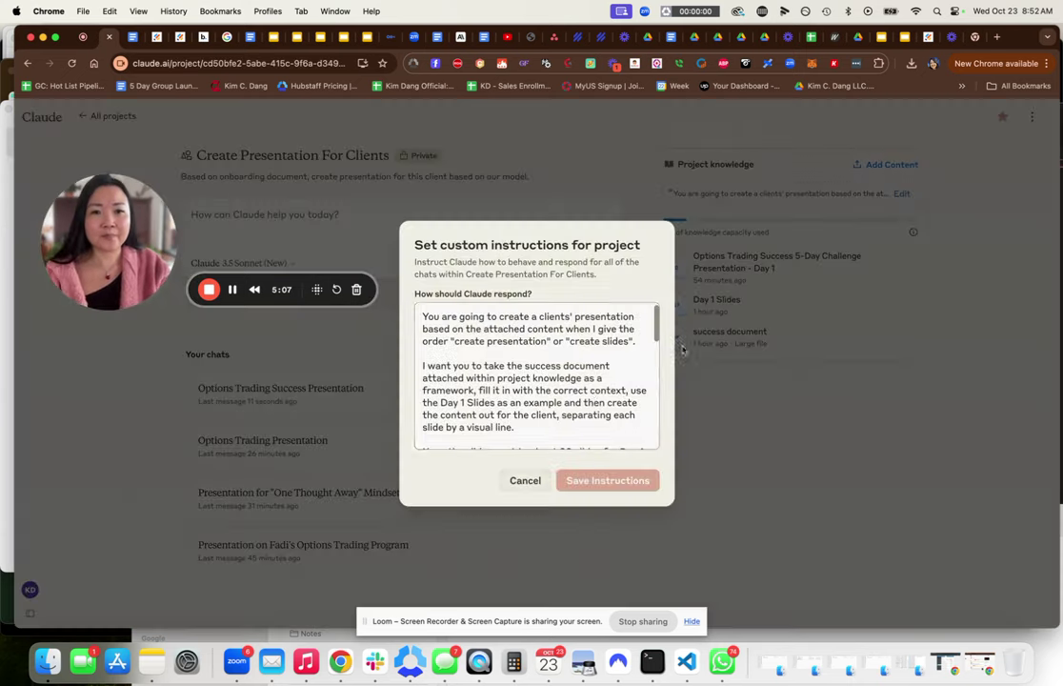
{"action": "scroll", "coordinate": [585, 409], "scroll_direction": "down", "scroll_amount": 2}
{"action": "scroll", "coordinate": [585, 409], "scroll_direction": "down", "scroll_amount": 5}
{"action": "scroll", "coordinate": [585, 409], "scroll_direction": "up", "scroll_amount": 2}
{"action": "scroll", "coordinate": [585, 409], "scroll_direction": "down", "scroll_amount": 2}
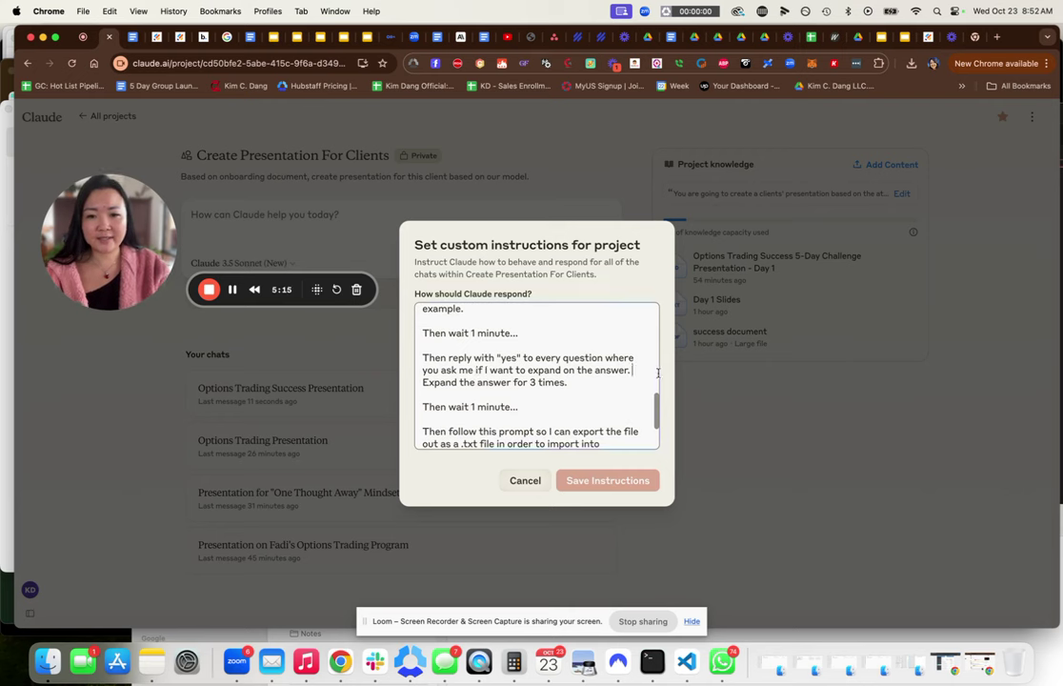
- Extend the "yes" reply rule with "or if you ask me the question", followed by the copied question in quotation marks
{"action": "key", "text": "BackSpace"}
{"action": "type", "text": "or if "}
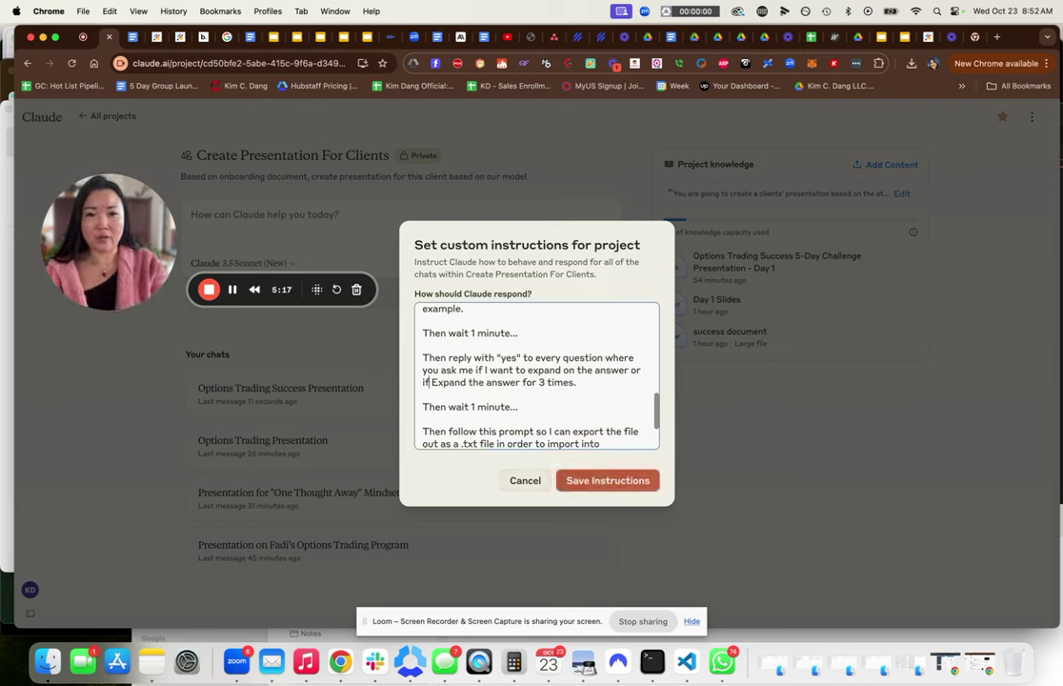
{"action": "type", "text": "I want to"}
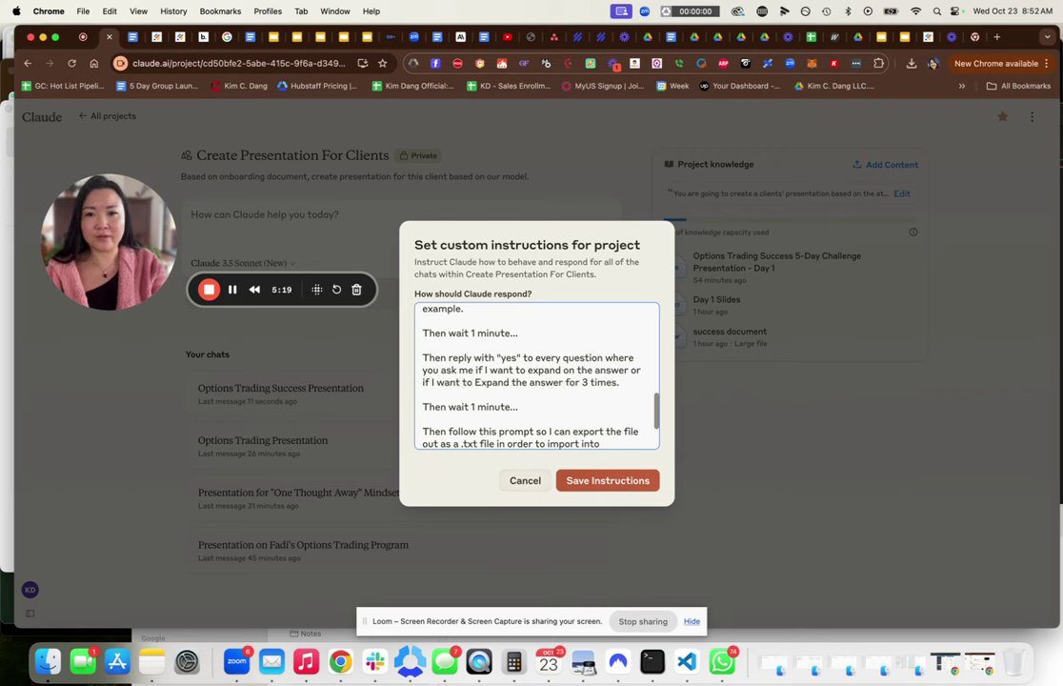
{"action": "key", "text": "BackSpace"}
{"action": "key", "text": "BackSpace"}
{"action": "key", "text": "BackSpace"}
{"action": "key", "text": "BackSpace"}
{"action": "key", "text": "BackSpace"}
{"action": "key", "text": "BackSpace"}
{"action": "key", "text": "BackSpace"}
{"action": "key", "text": "BackSpace"}
{"action": "type", "text": "you ask me the question \""}
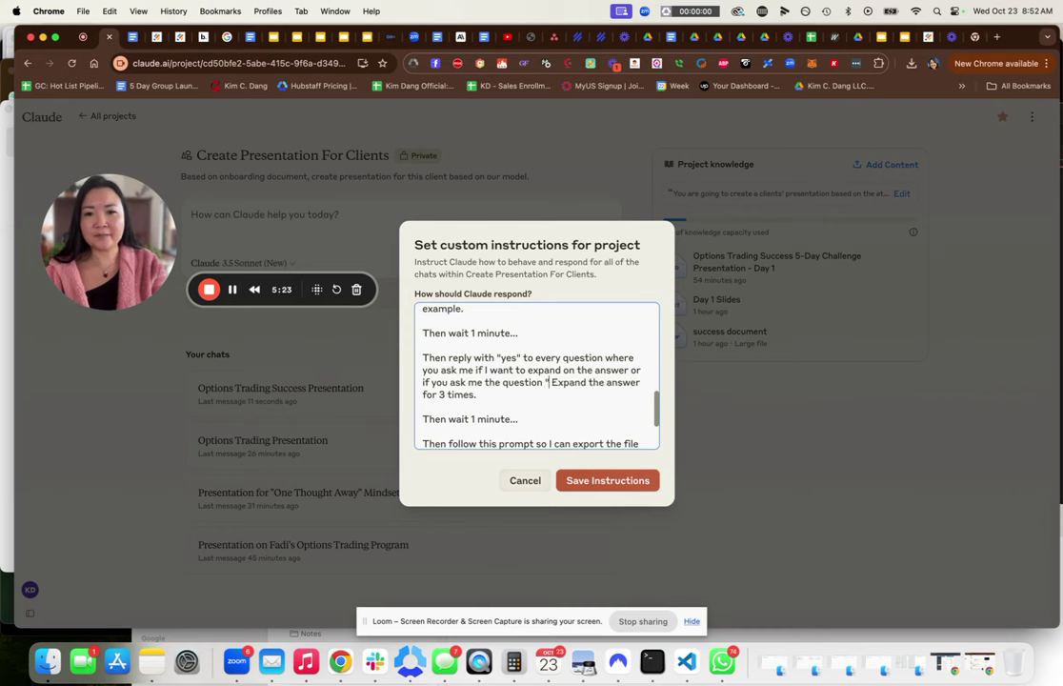
{"action": "key", "text": "super+v"}
- Finish the rule with "the answer is yes. Reply with yes at least 3 times.", delete "Expand the answer for 3 times." and save the instructions
{"action": "type", "text": "\" the answer "}
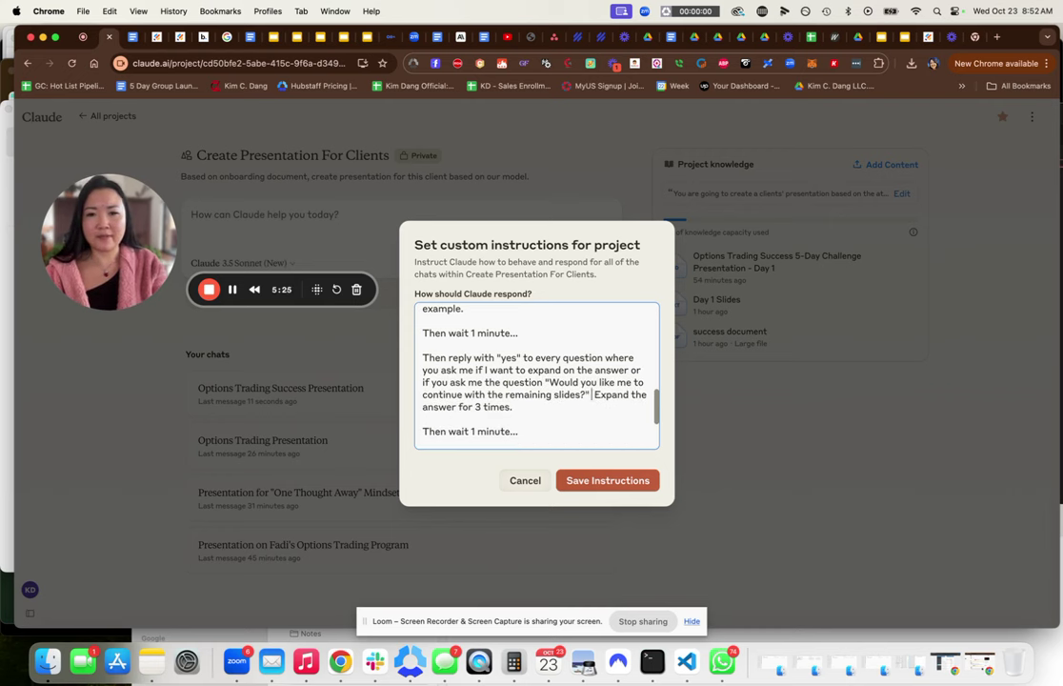
{"action": "type", "text": "is yes. Reply wi"}
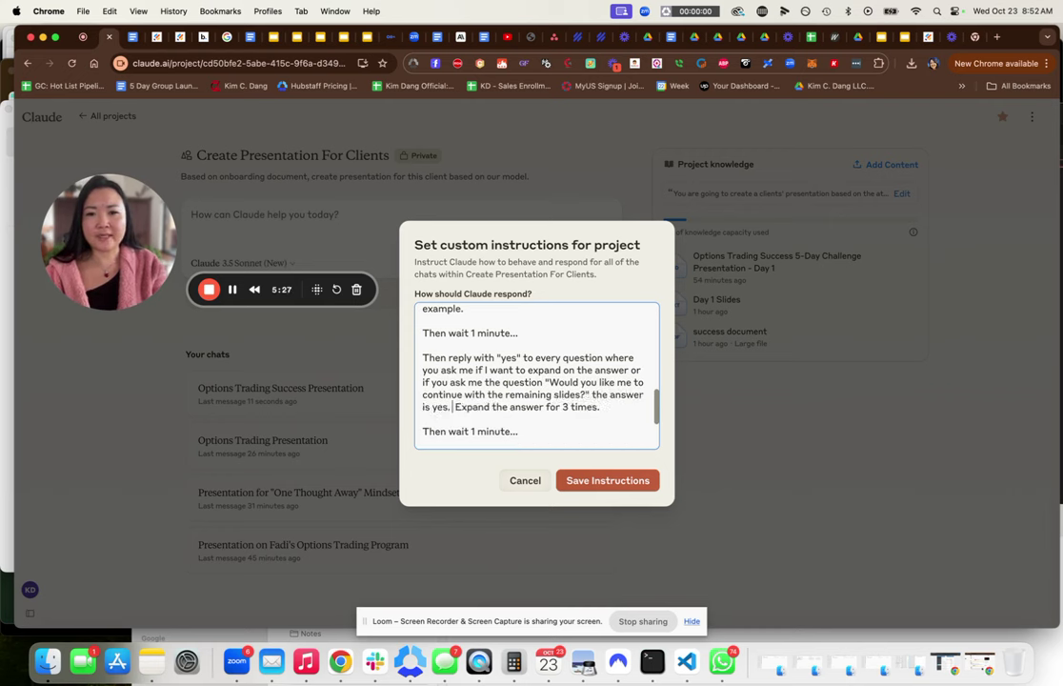
{"action": "type", "text": "th yes"}
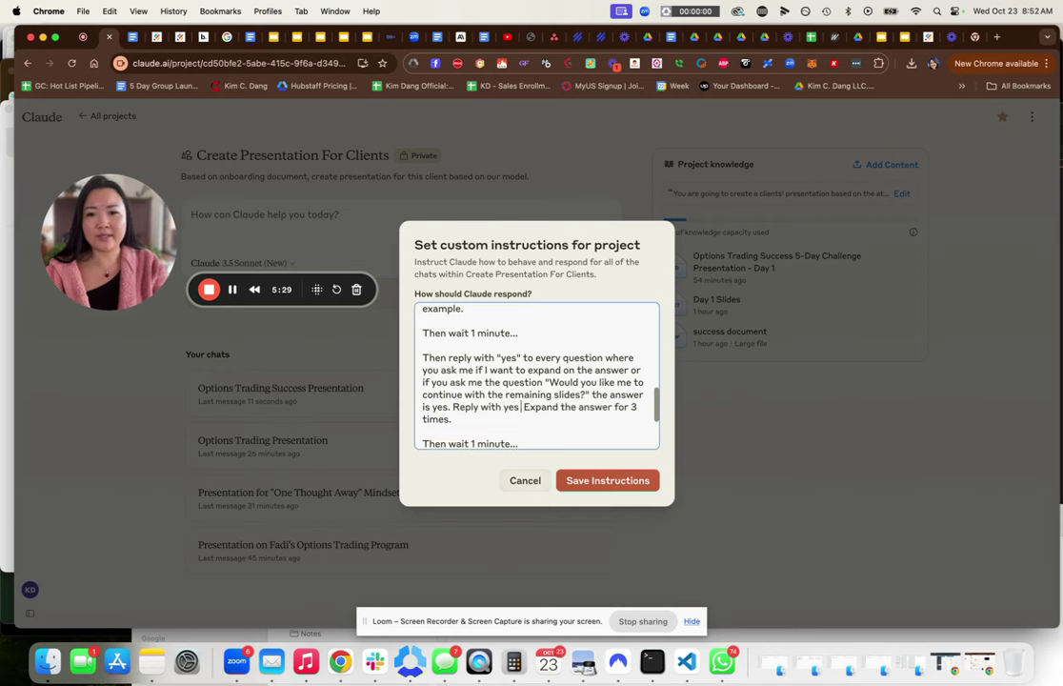
{"action": "type", "text": " at least 3 times."}
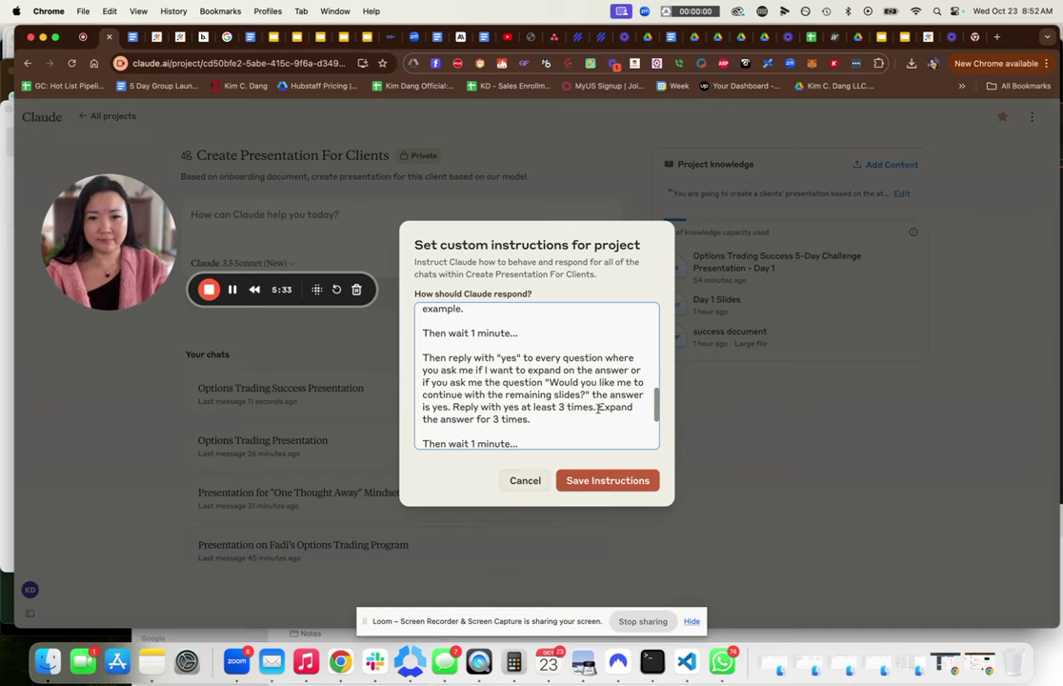
{"action": "left_click_drag", "start_coordinate": [600, 408], "coordinate": [531, 419]}
{"action": "key", "text": "BackSpace"}
{"action": "left_click", "coordinate": [609, 479]}
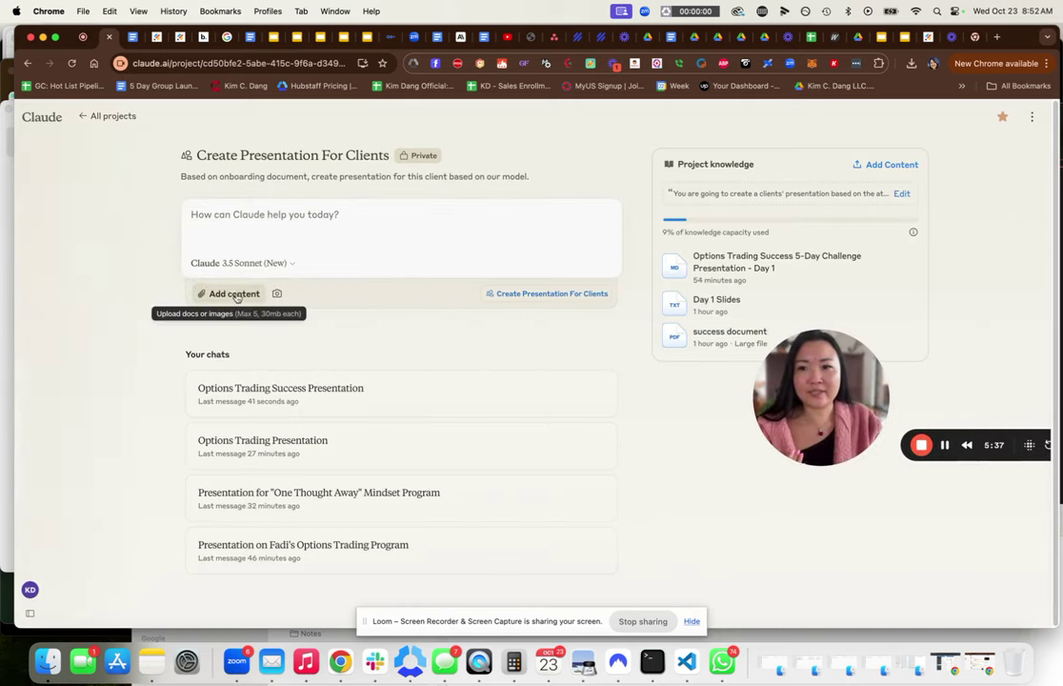
- Start another project chat with the client's onboarding PDF attached and send the prompt "create presentation"
{"action": "left_click", "coordinate": [235, 294]}
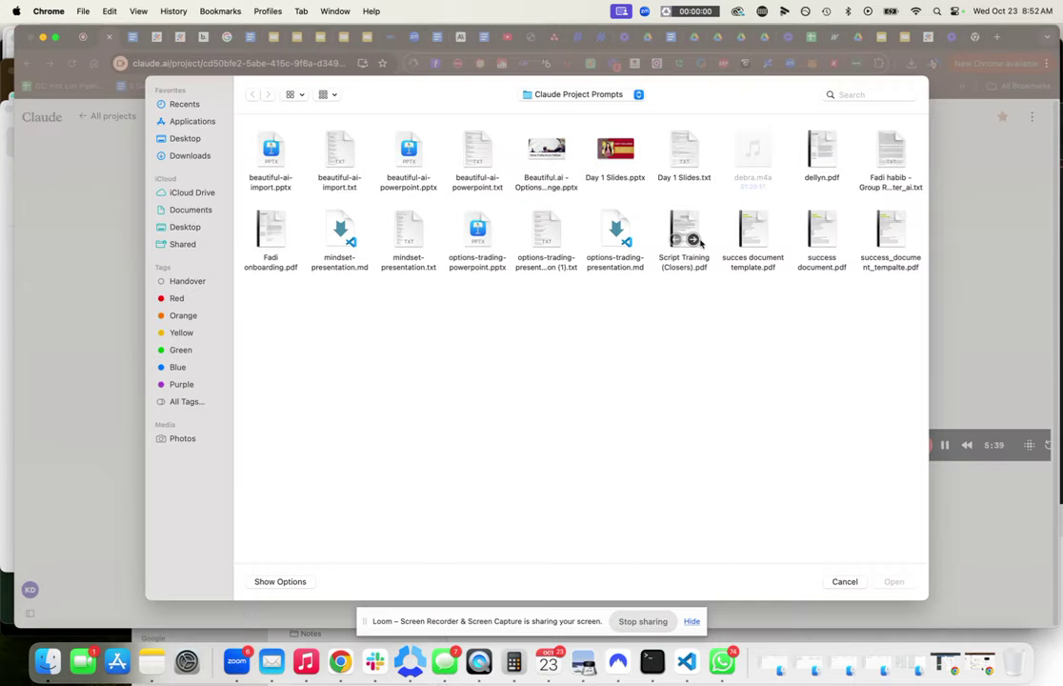
{"action": "left_click", "coordinate": [259, 221]}
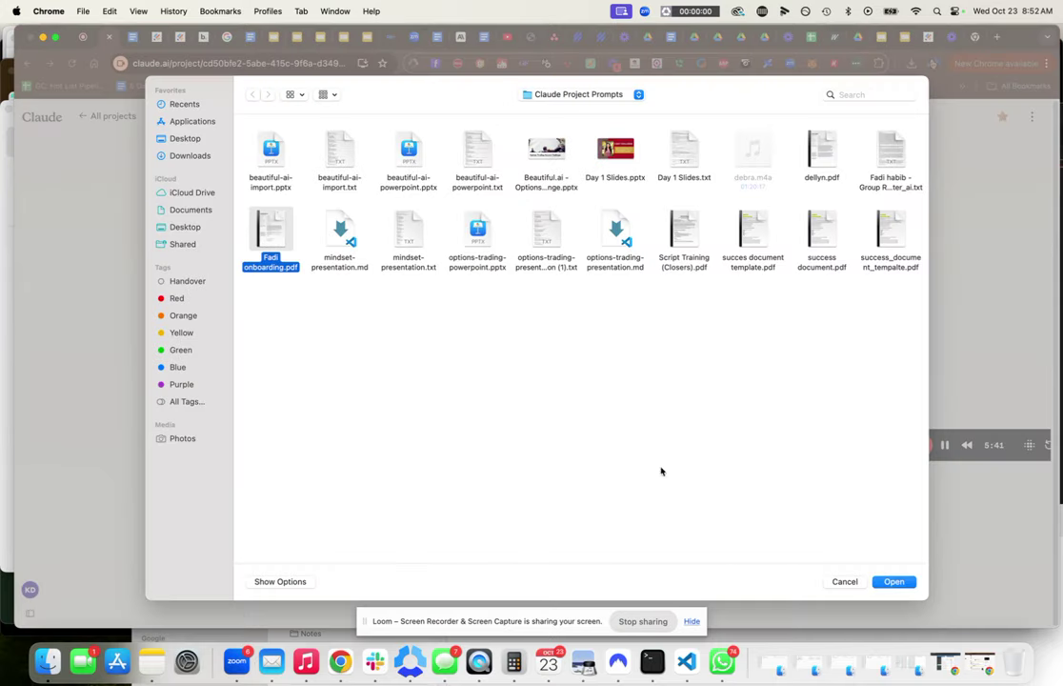
{"action": "left_click", "coordinate": [901, 582]}
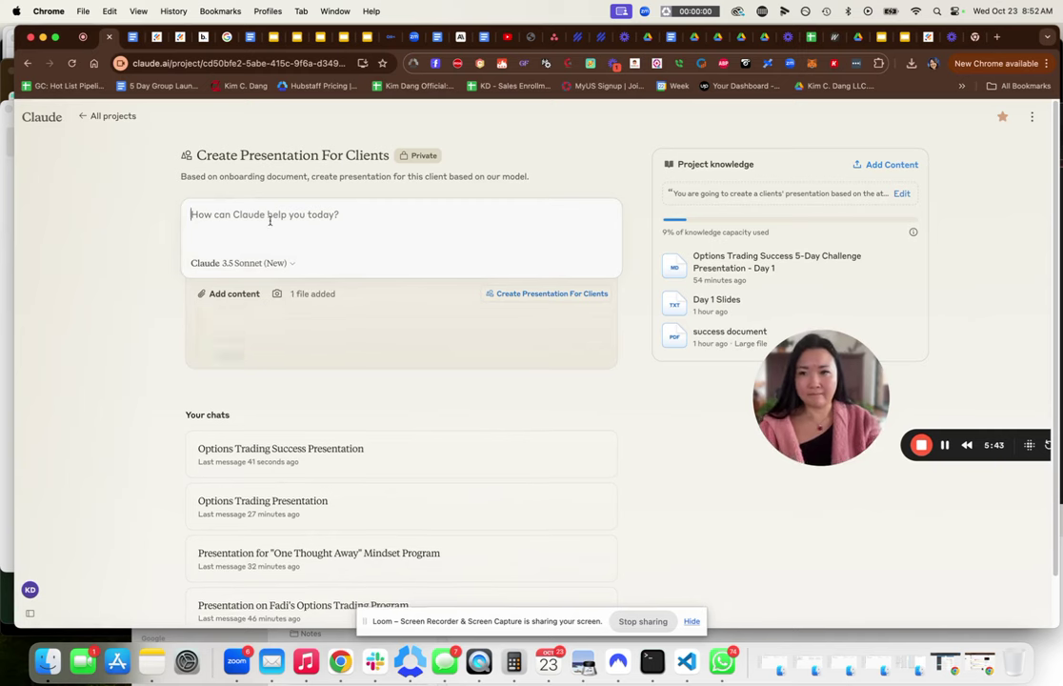
{"action": "type", "text": "create presentation"}
{"action": "key", "text": "Return"}
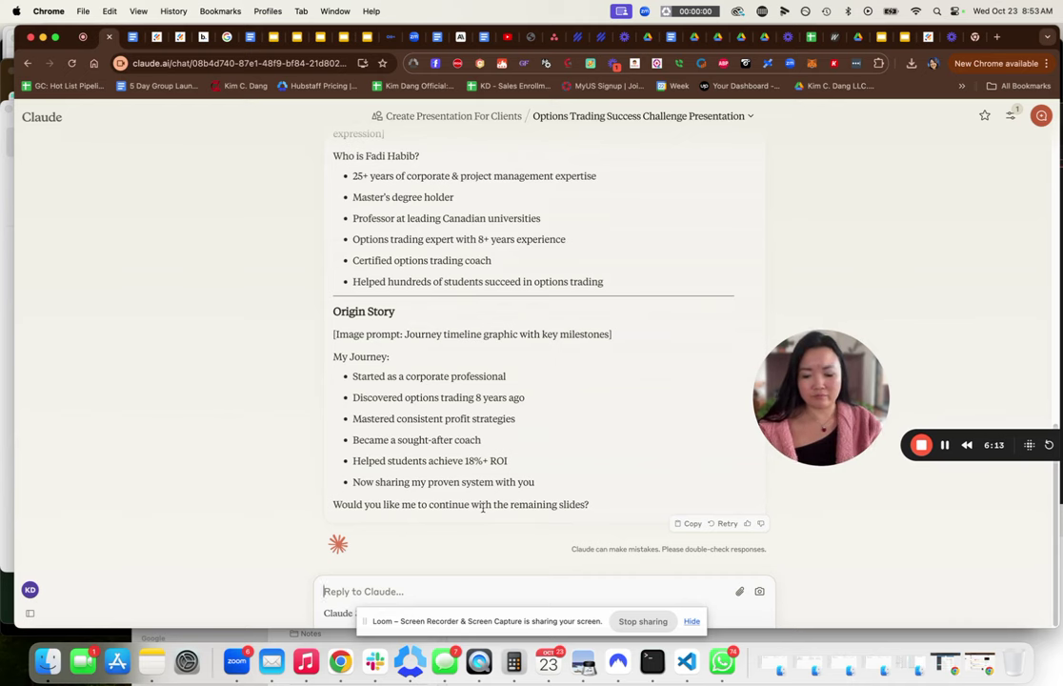
- Reply "yes" to have Claude continue with the remaining slides
{"action": "type", "text": "yes"}
{"action": "key", "text": "Return"}
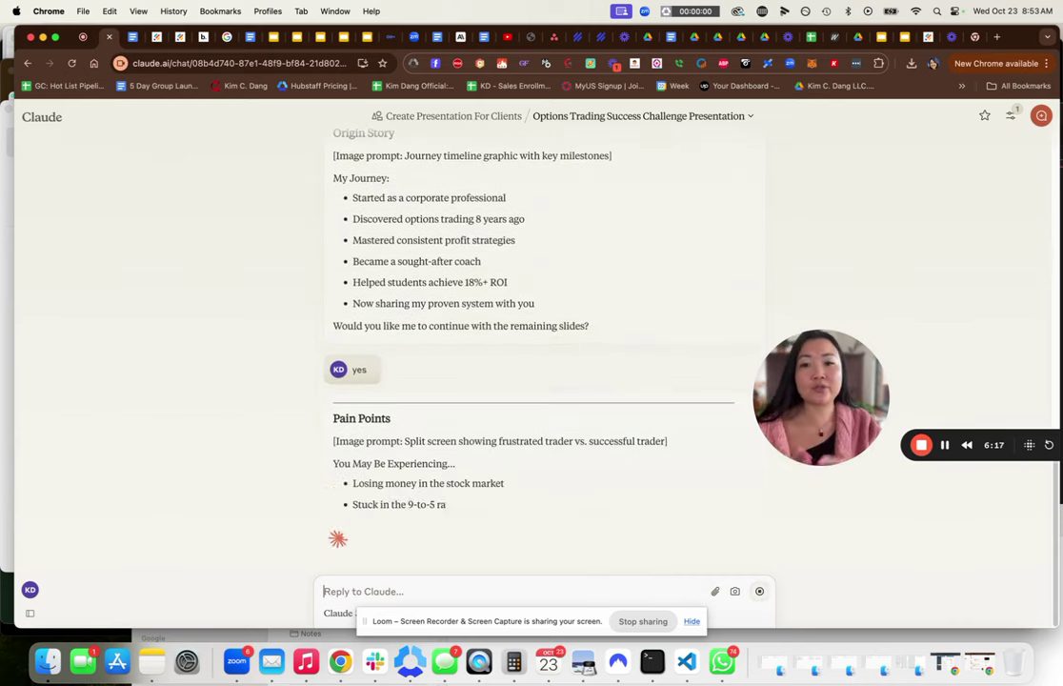
{"action": "left_click_drag", "start_coordinate": [821, 392], "coordinate": [89, 188]}
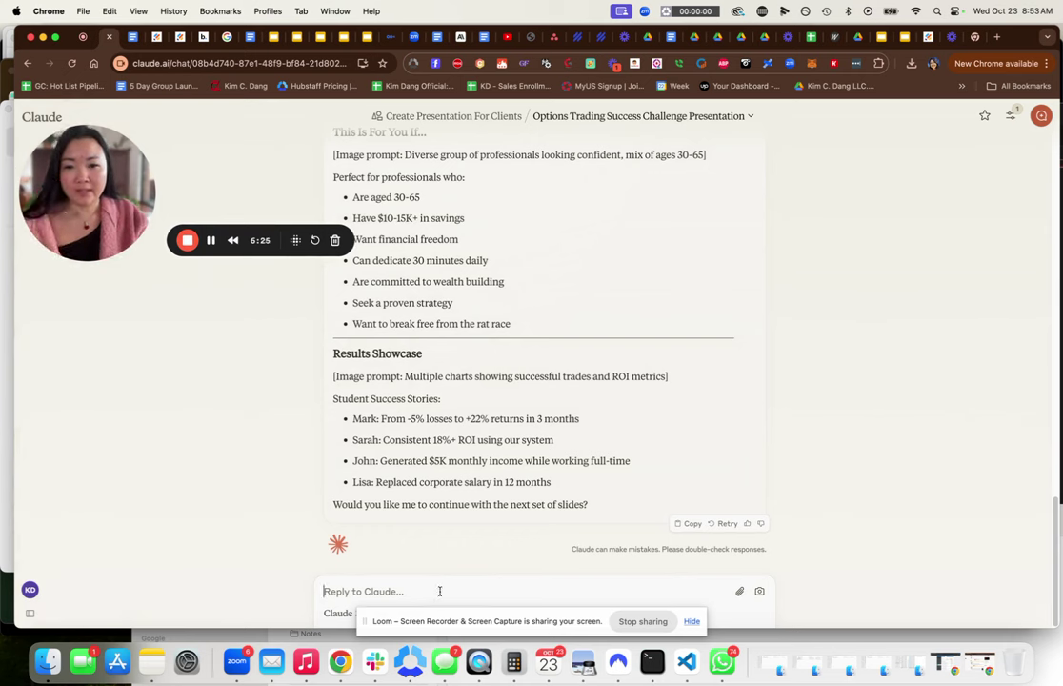
- Send the request "export the above into a .txt file for me to upload to beautiful.ai" in the chat
{"action": "type", "text": "export the above into a"}
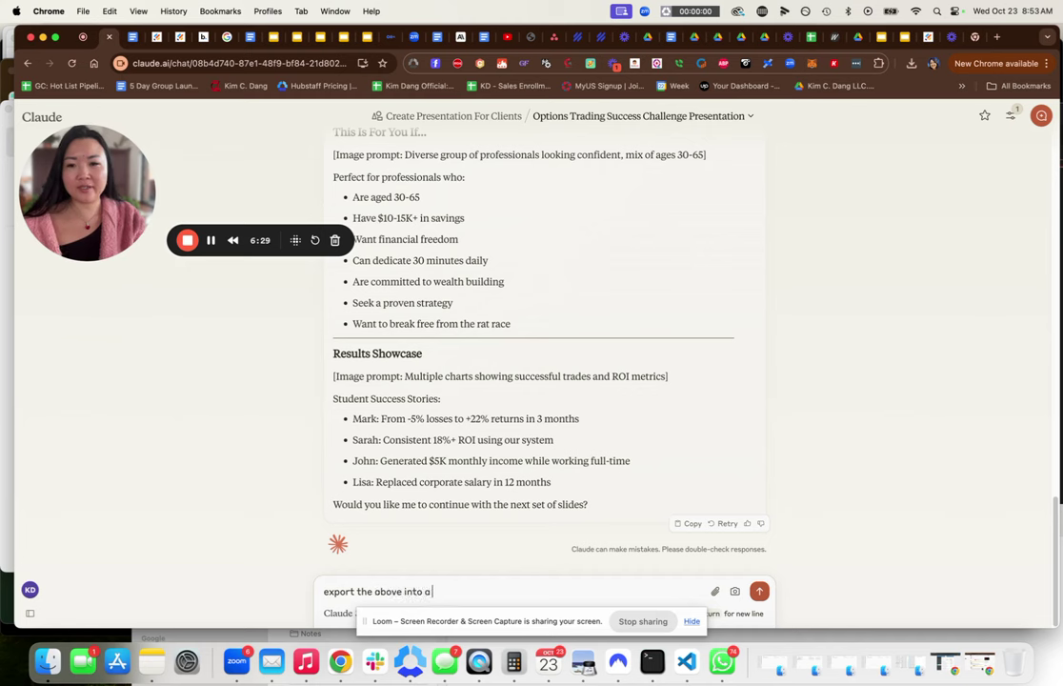
{"action": "type", "text": " .txt file for me to up"}
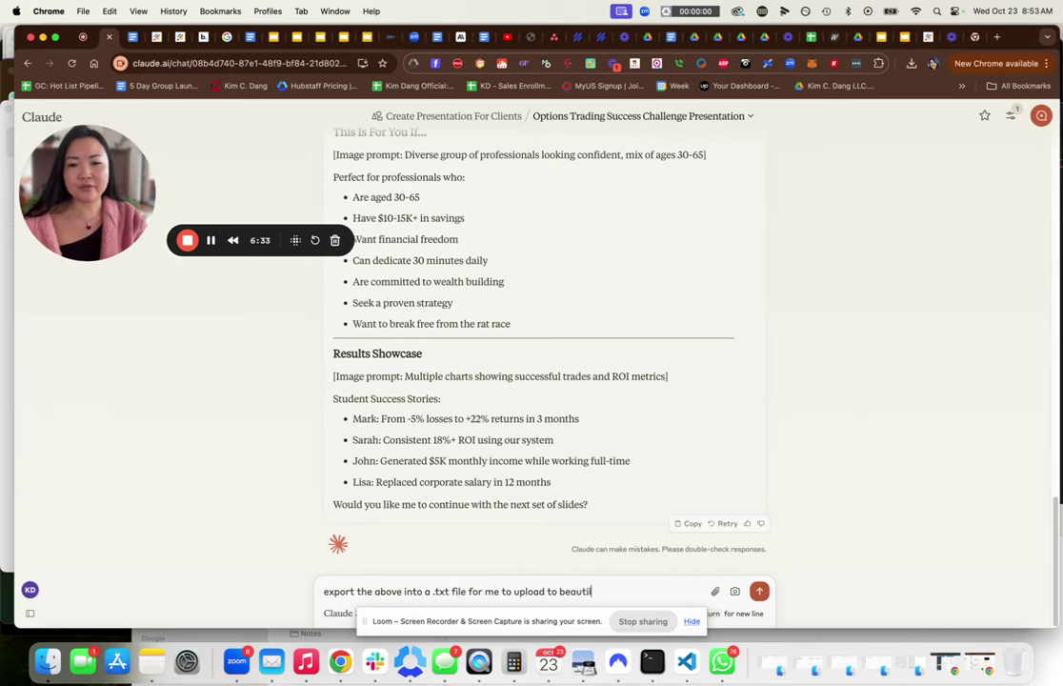
{"action": "type", "text": "load to beautiful.ai"}
{"action": "key", "text": "Return"}
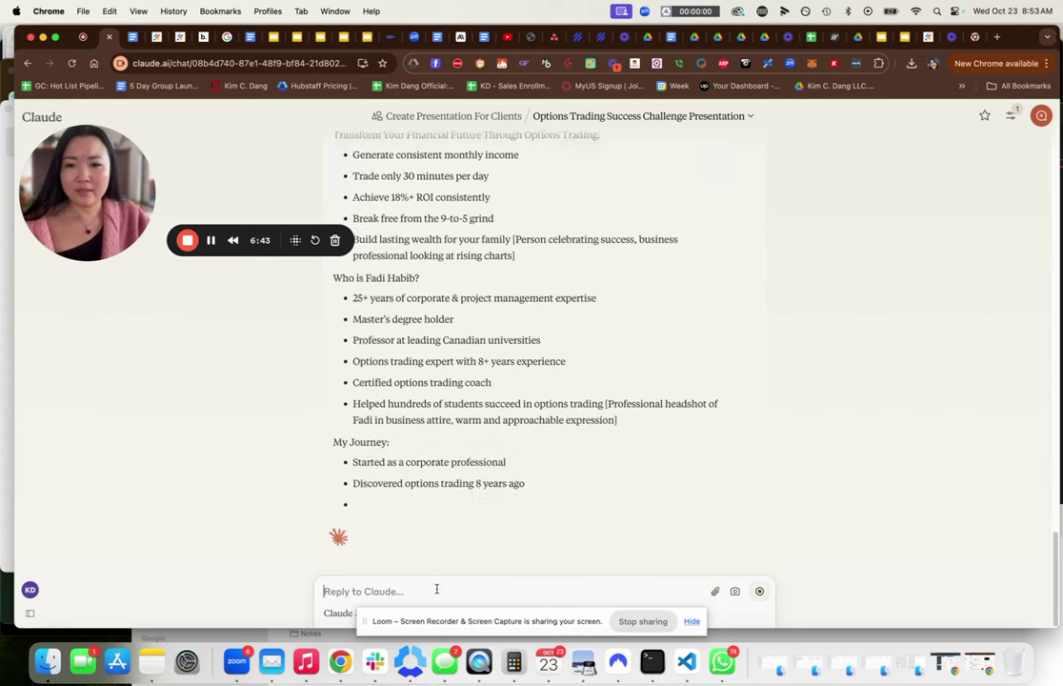
{"action": "type", "text": "how co"}
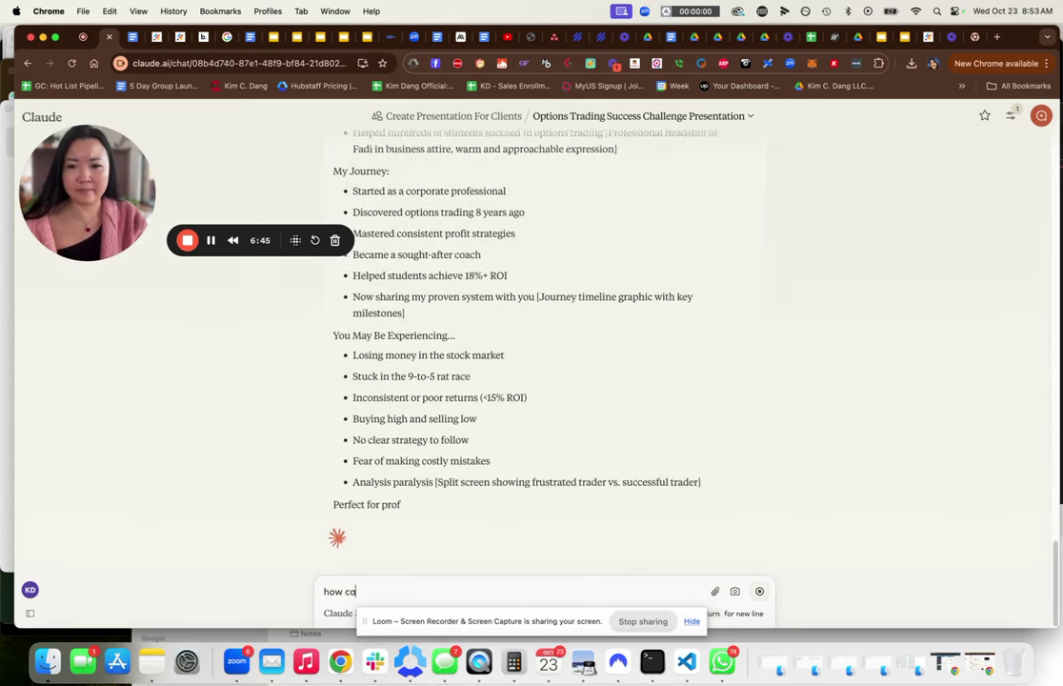
{"action": "type", "text": "n"}
{"action": "key", "text": "BackSpace"}
{"action": "key", "text": "BackSpace"}
{"action": "key", "text": "BackSpace"}
{"action": "key", "text": "BackSpace"}
{"action": "key", "text": "BackSpace"}
{"action": "key", "text": "BackSpace"}
{"action": "key", "text": "BackSpace"}
- Send the prompt "give me the above in a .txt file i can export" and look through the generated presentation document
{"action": "type", "text": "give me the above in a .txt file i"}
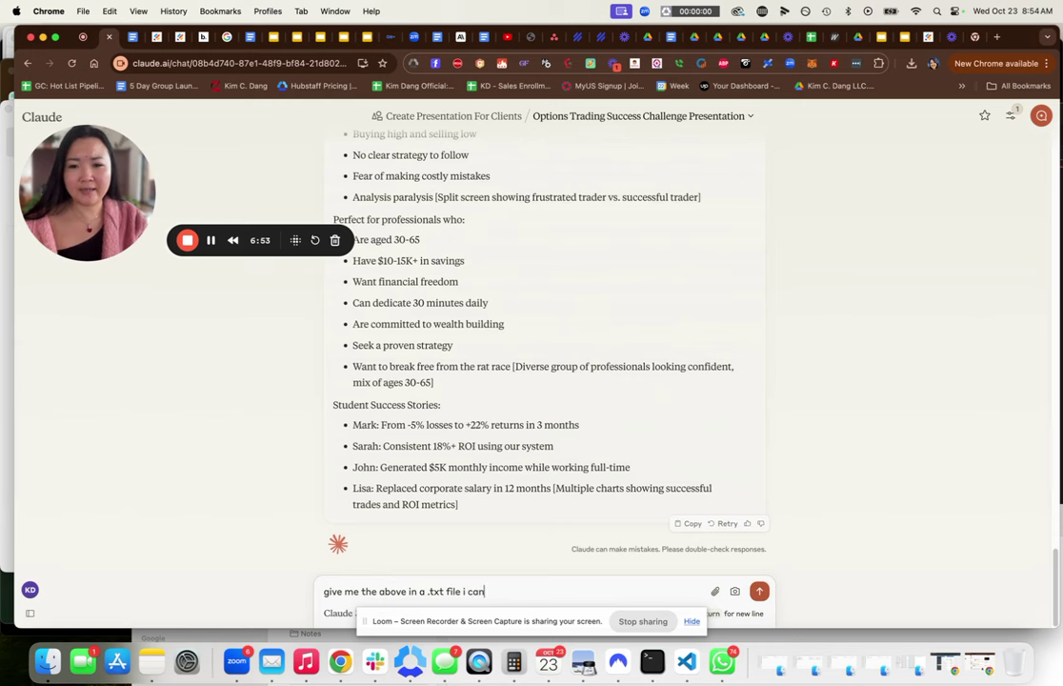
{"action": "key", "text": "Return"}
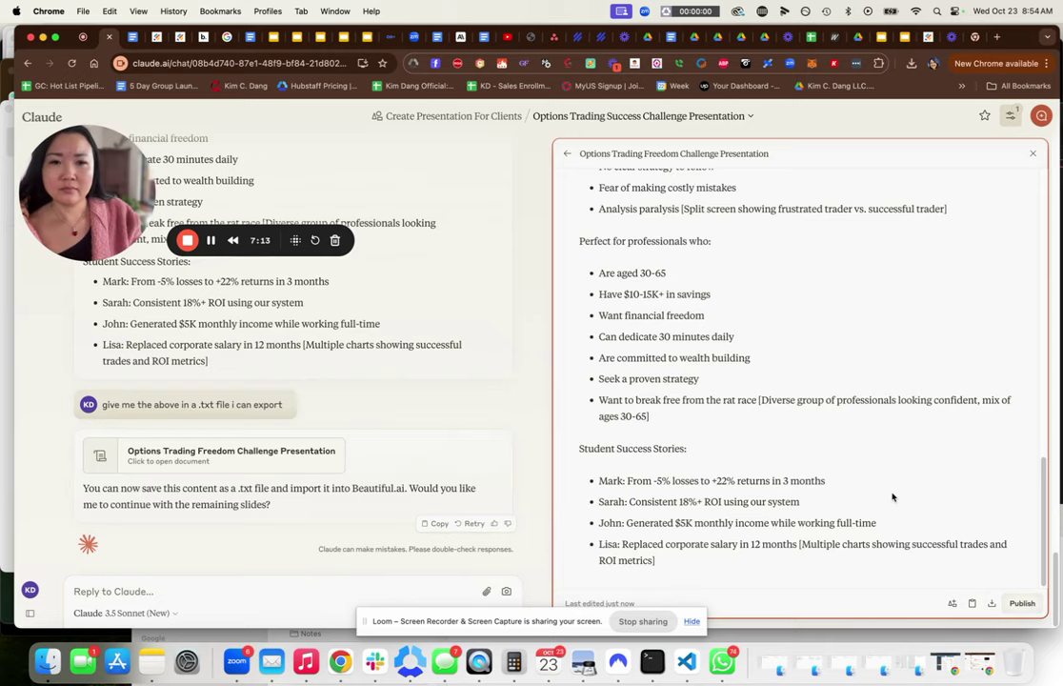
{"action": "scroll", "coordinate": [893, 496], "scroll_direction": "up", "scroll_amount": 15}
{"action": "scroll", "coordinate": [893, 496], "scroll_direction": "down", "scroll_amount": 1}
{"action": "scroll", "coordinate": [892, 496], "scroll_direction": "up", "scroll_amount": 1}
{"action": "scroll", "coordinate": [892, 496], "scroll_direction": "down", "scroll_amount": 15}
{"action": "scroll", "coordinate": [893, 496], "scroll_direction": "down", "scroll_amount": 1}
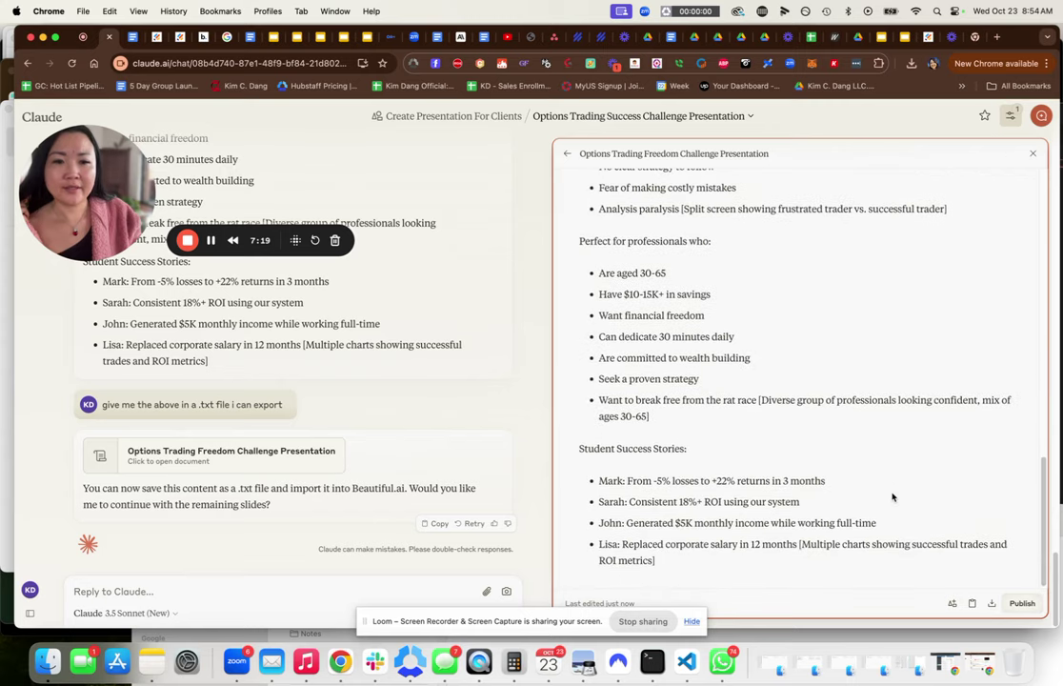
- Download the generated document as optionstrading.txt into the Claude Project Prompts folder, keeping the .txt extension
{"action": "left_click", "coordinate": [991, 604]}
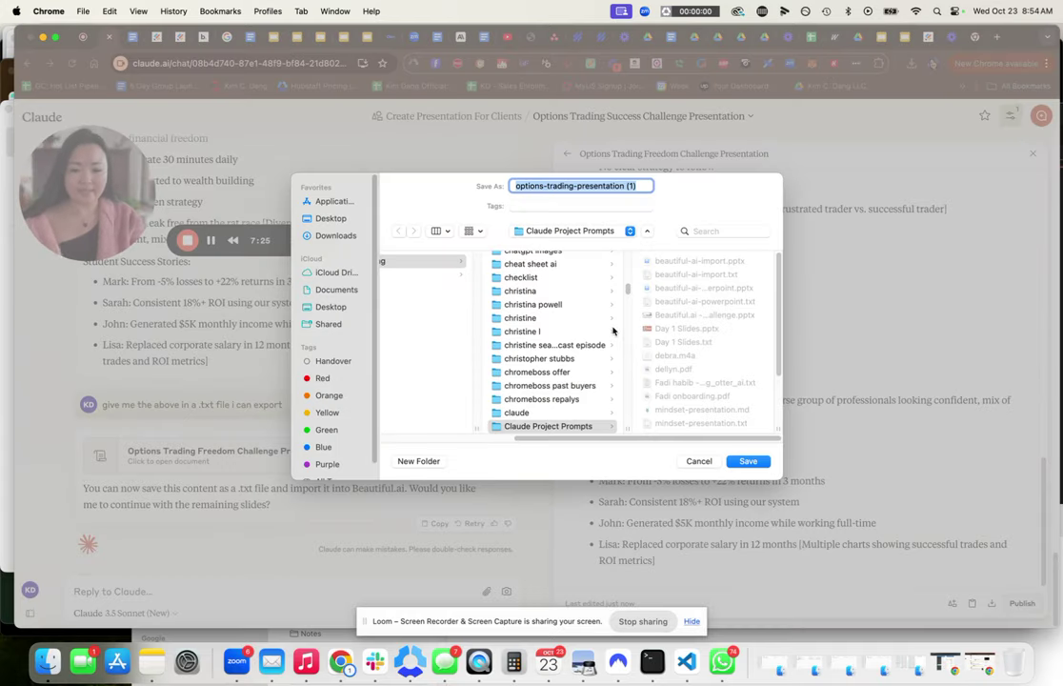
{"action": "type", "text": "optio"}
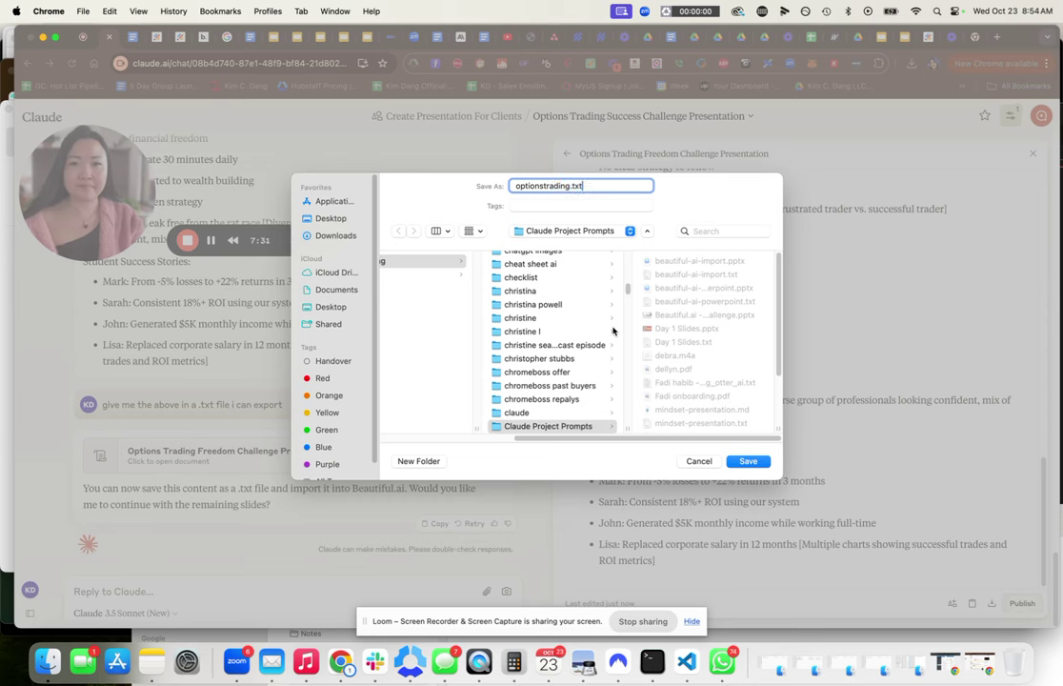
{"action": "key", "text": "Return"}
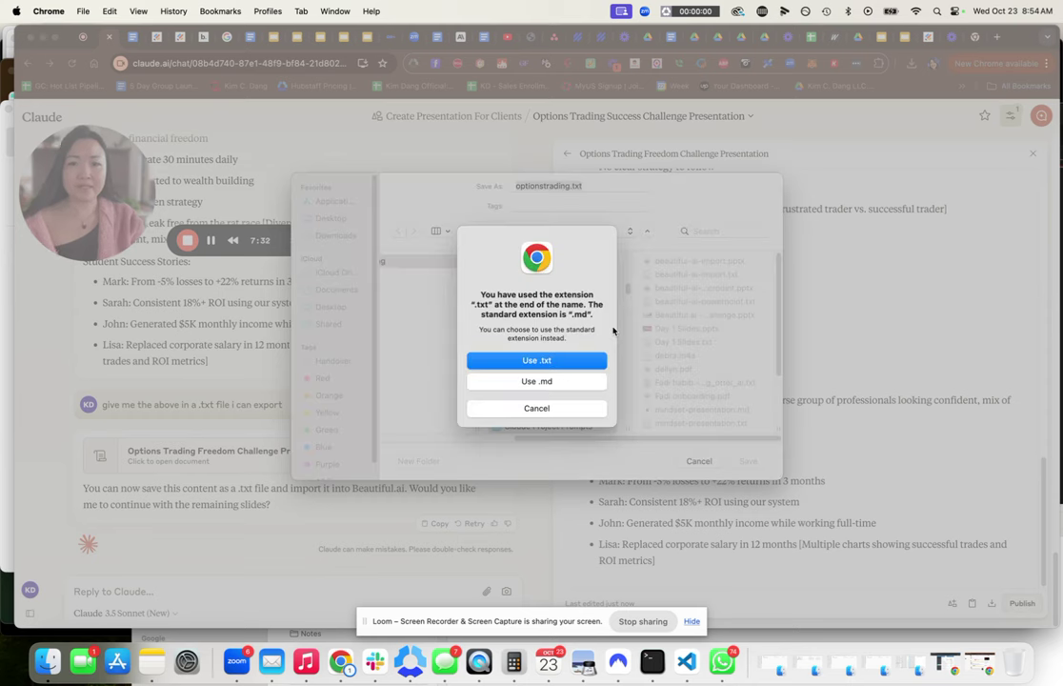
{"action": "left_click", "coordinate": [577, 371]}
- Switch to Beautiful.ai and return from the open Options Trading Success 5-Day Challenge presentation to the library
{"action": "left_click", "coordinate": [187, 36]}
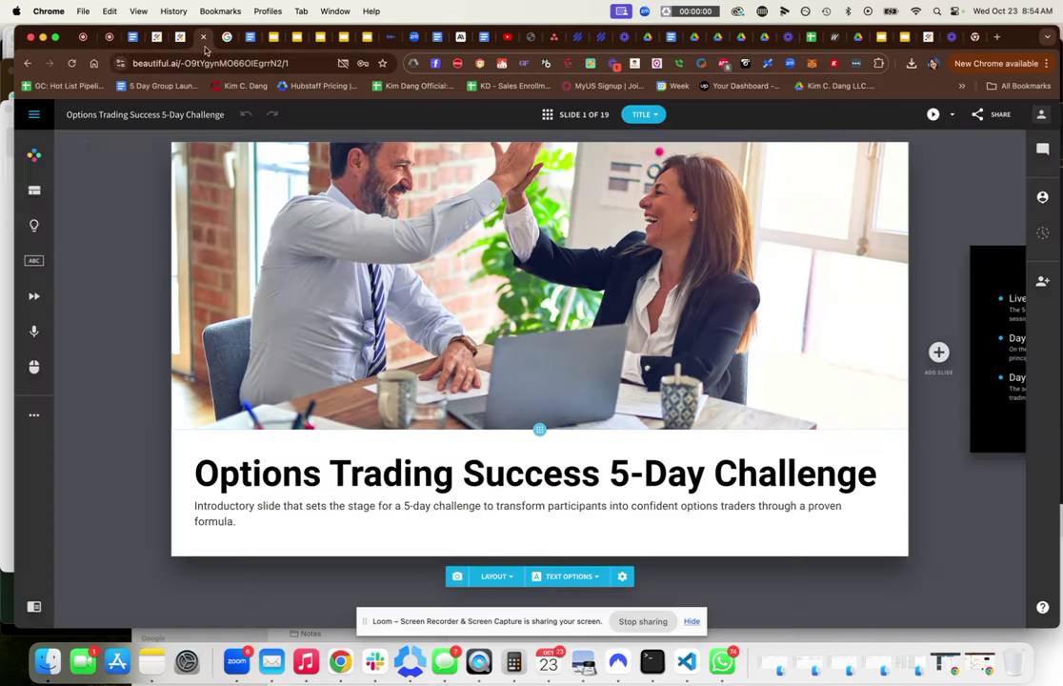
{"action": "left_click_drag", "start_coordinate": [109, 200], "coordinate": [763, 398]}
{"action": "left_click", "coordinate": [33, 115]}
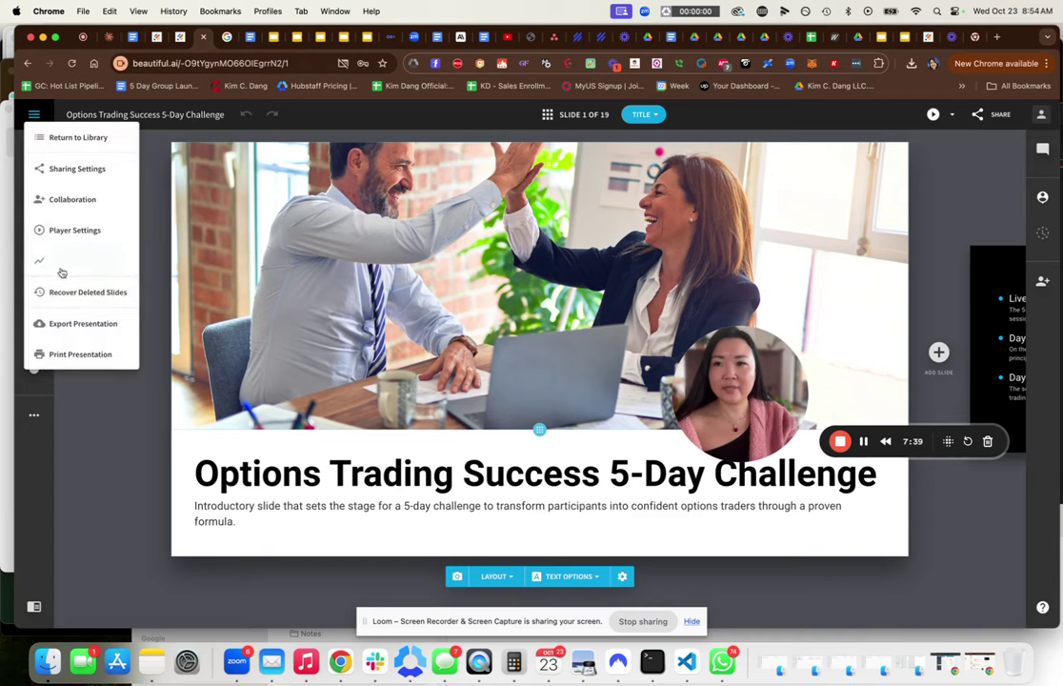
{"action": "left_click", "coordinate": [78, 138]}
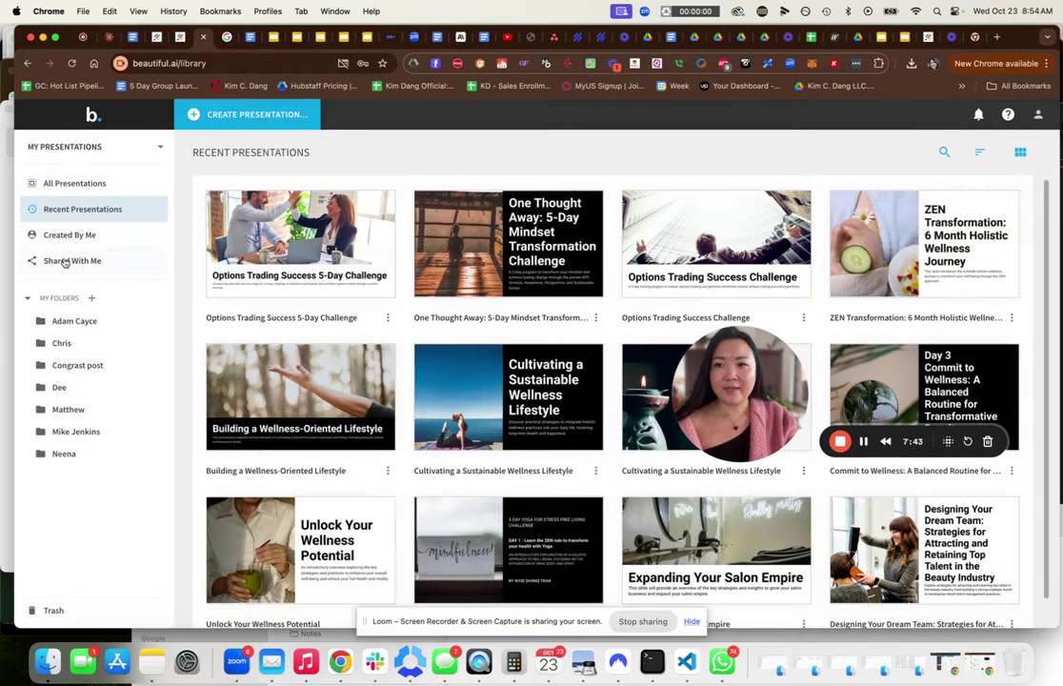
- Create a new presentation with Beautiful.ai's AI generator, using the uploaded optionstrading.txt file as additional context
{"action": "left_click", "coordinate": [191, 107]}
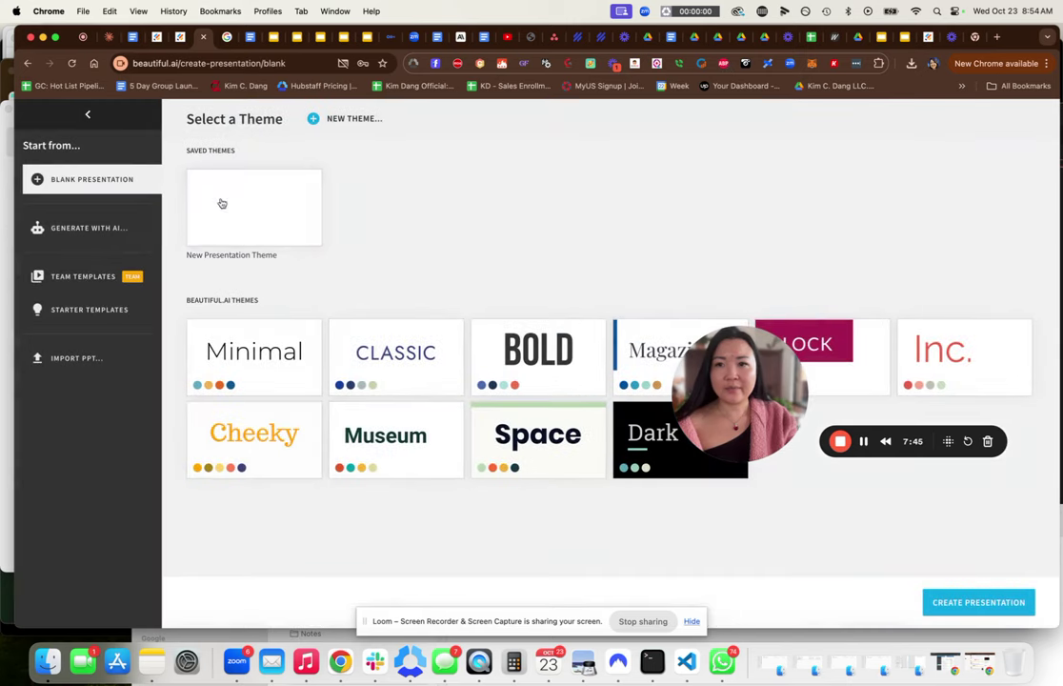
{"action": "left_click", "coordinate": [96, 233]}
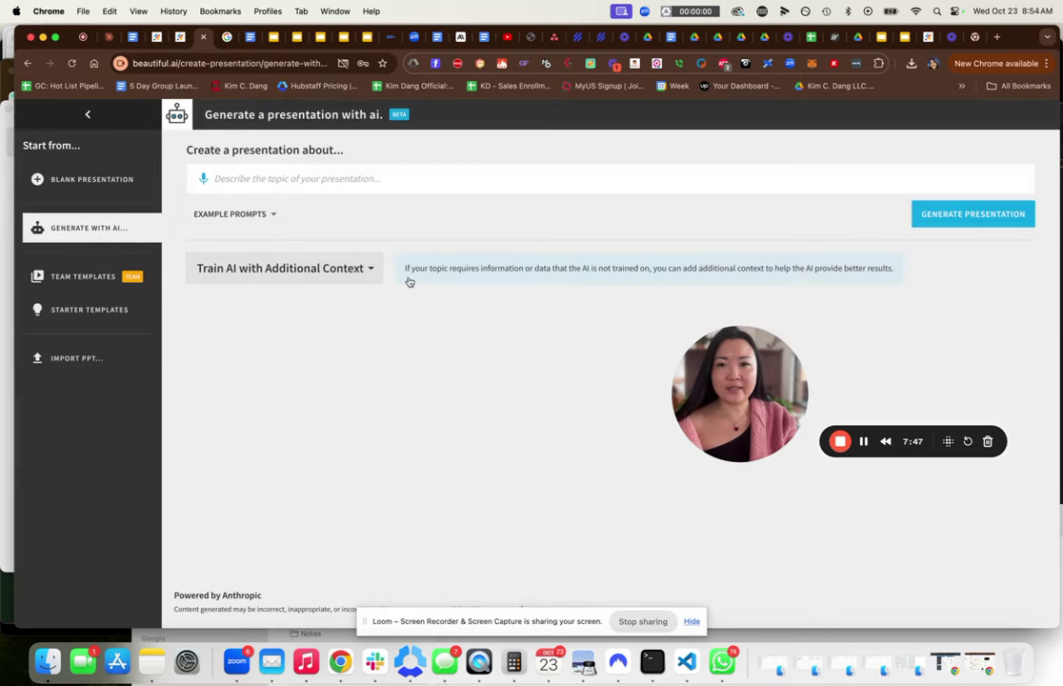
{"action": "left_click", "coordinate": [320, 270]}
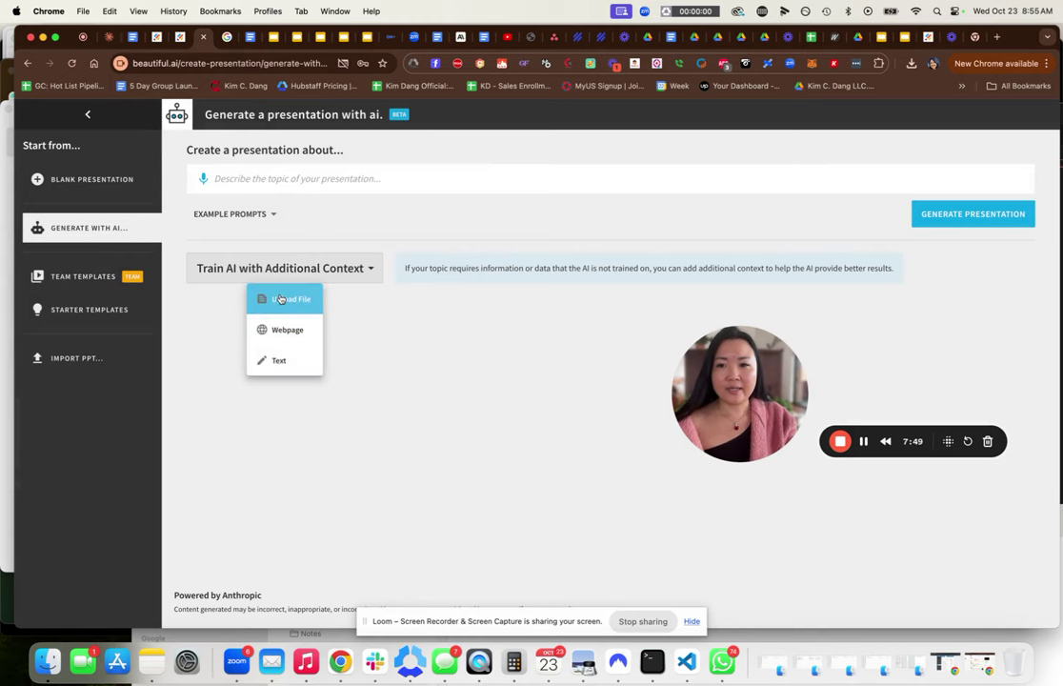
{"action": "left_click", "coordinate": [284, 300]}
{"action": "left_click", "coordinate": [246, 323]}
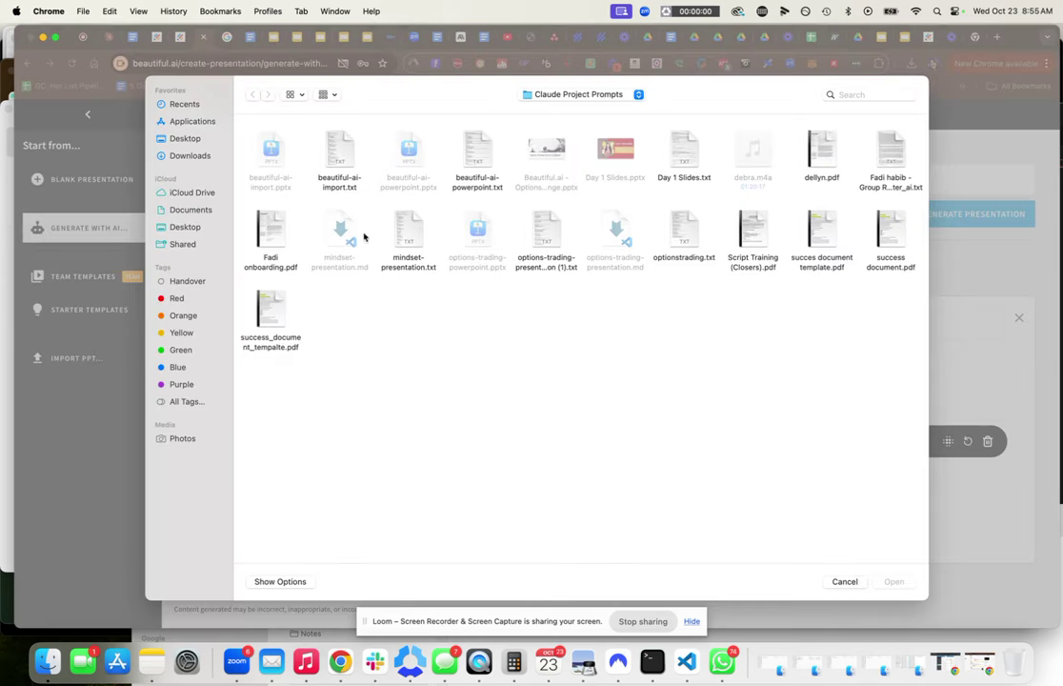
{"action": "left_click", "coordinate": [681, 229]}
{"action": "left_click", "coordinate": [890, 583]}
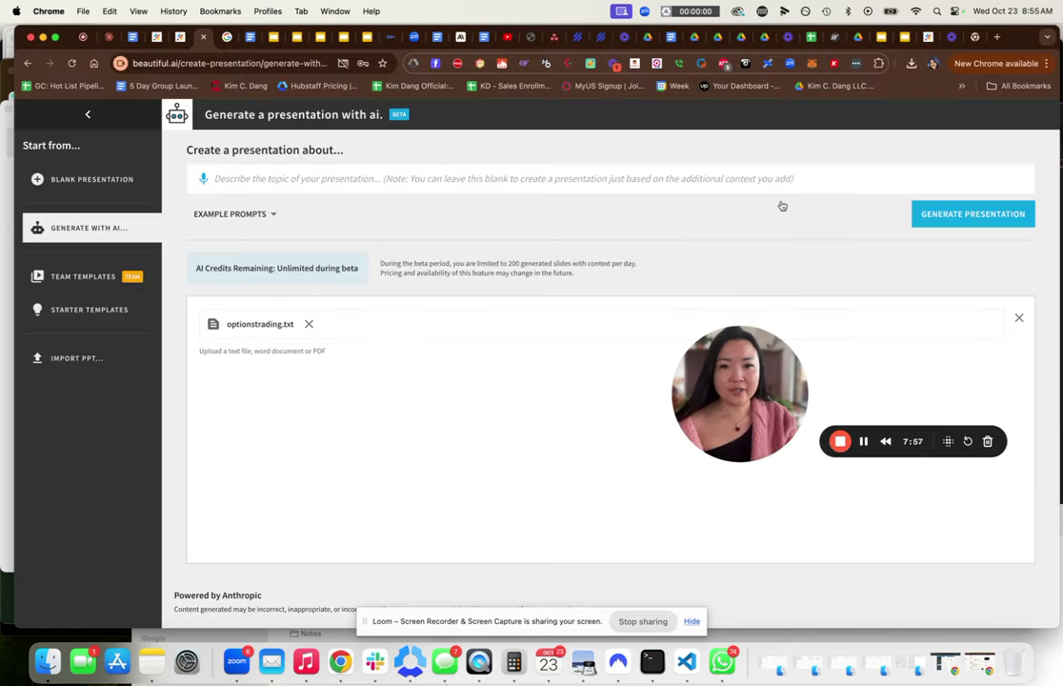
{"action": "left_click", "coordinate": [972, 215]}
- Look through the generated Options Trading Freedom Challenge slides through Student Success Stories and check the last slide's options, including Export Slide
{"action": "left_click_drag", "start_coordinate": [741, 408], "coordinate": [102, 486]}
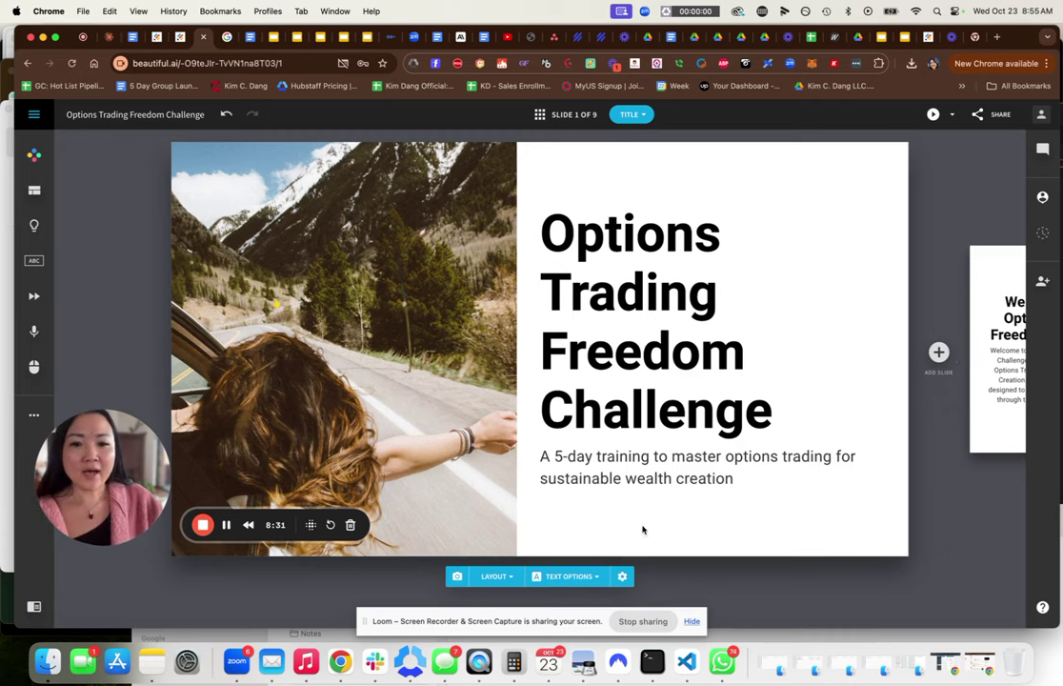
{"action": "left_click", "coordinate": [1014, 383]}
{"action": "left_click", "coordinate": [999, 362]}
{"action": "left_click", "coordinate": [1008, 357]}
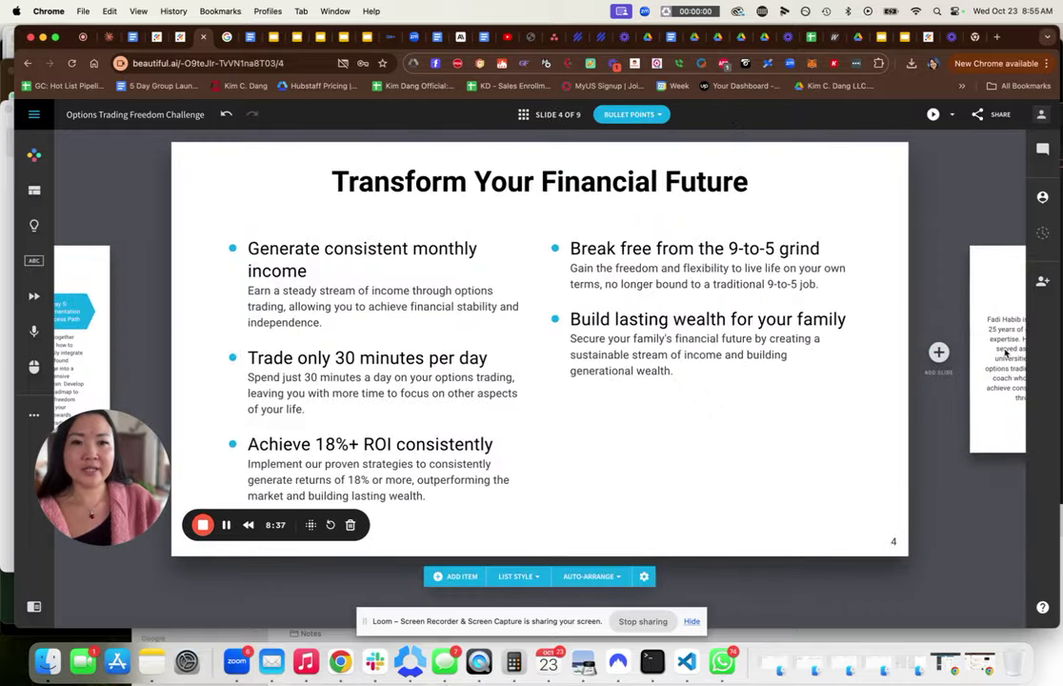
{"action": "left_click", "coordinate": [1005, 352]}
{"action": "left_click", "coordinate": [1005, 352]}
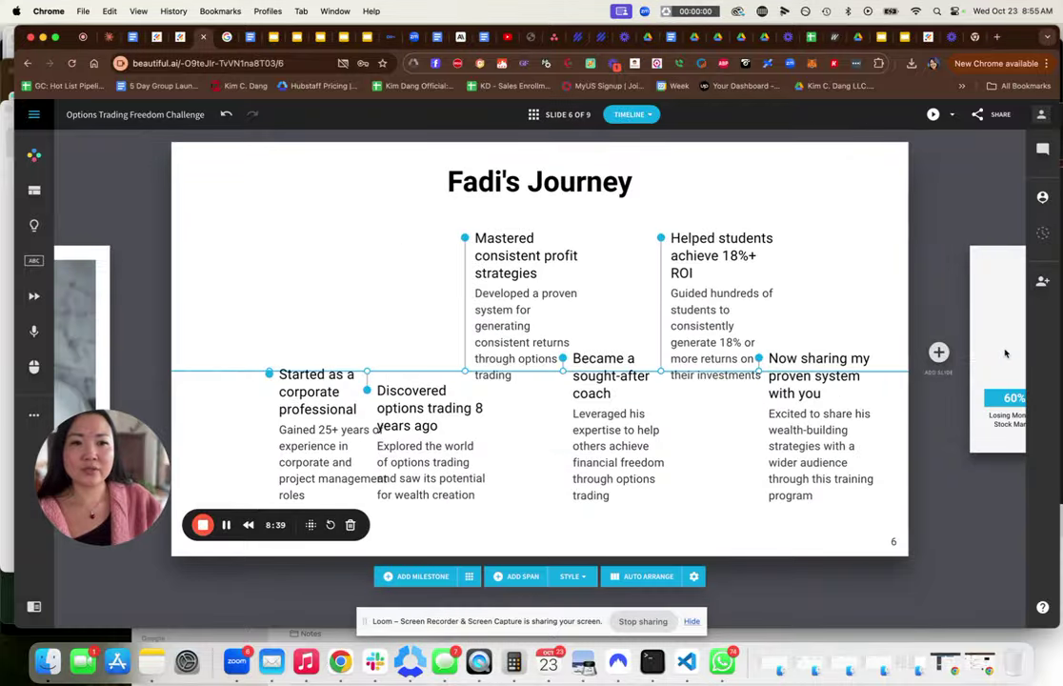
{"action": "left_click", "coordinate": [1005, 353]}
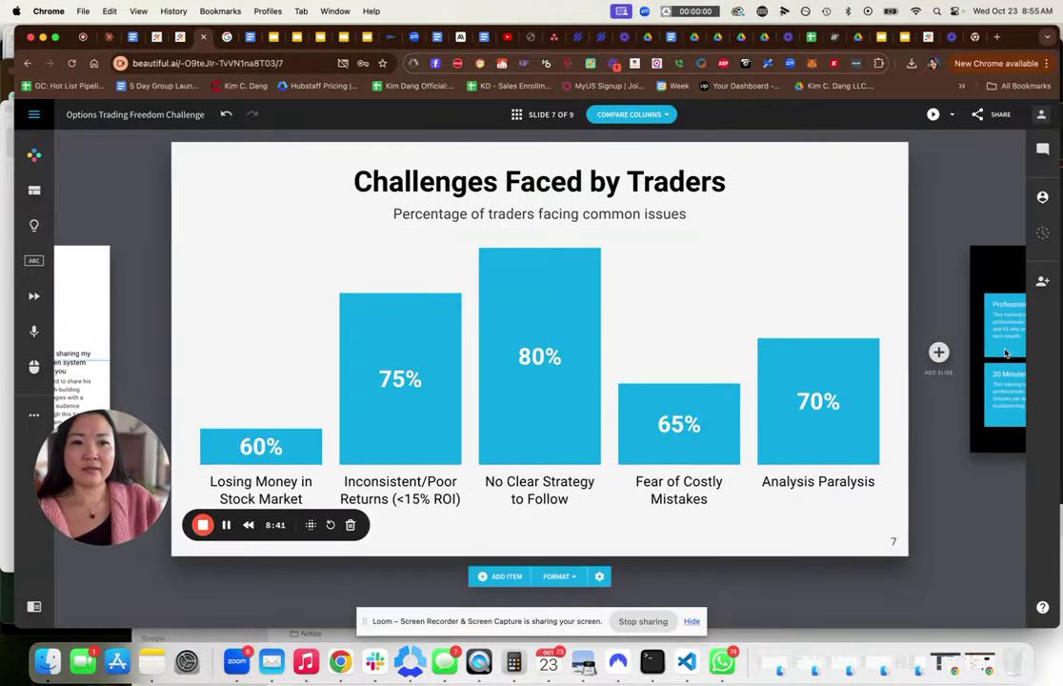
{"action": "left_click", "coordinate": [1005, 353]}
{"action": "left_click", "coordinate": [1005, 353]}
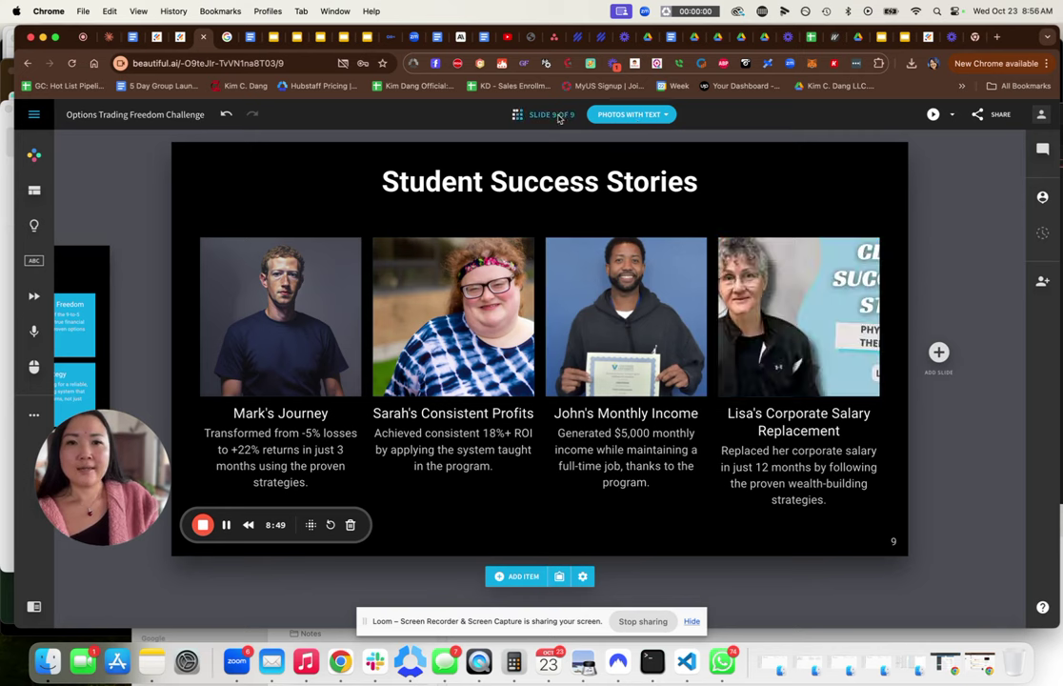
{"action": "left_click", "coordinate": [667, 117]}
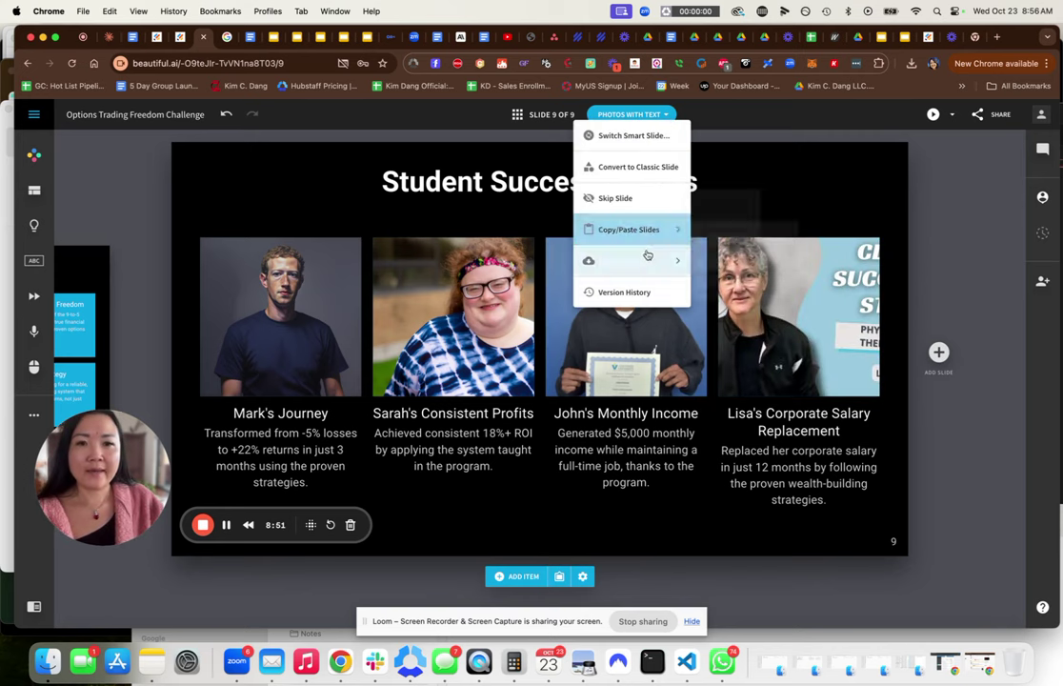
{"action": "mouse_move", "coordinate": [648, 261]}
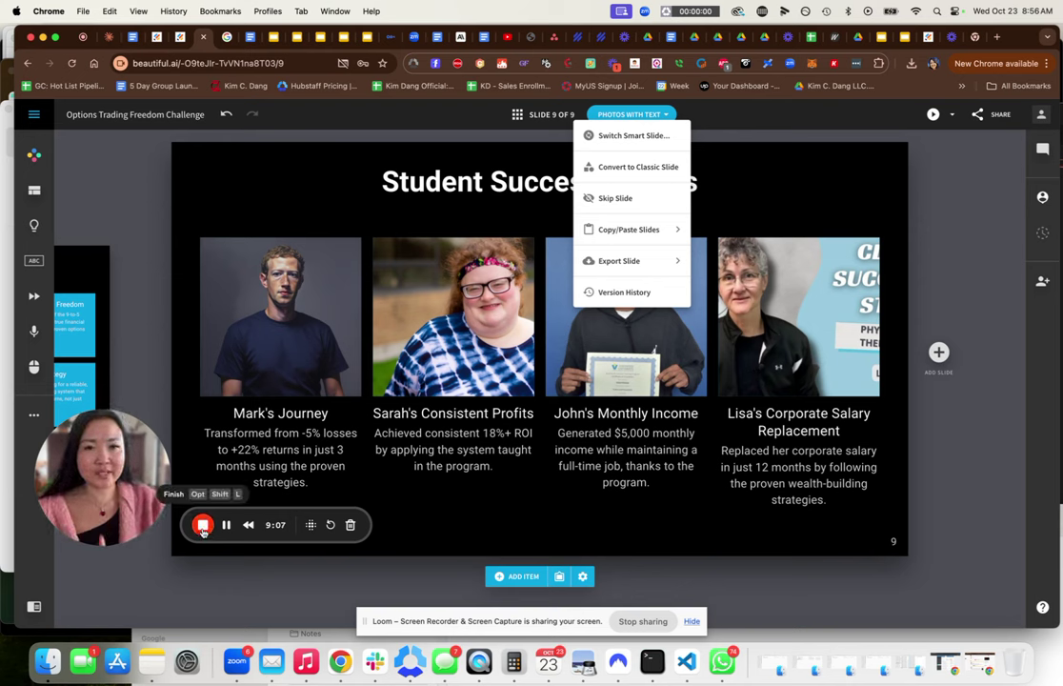
- Switch to Claude, view the list of all projects and reopen the Create Presentation For Clients project to review its knowledge files
{"action": "left_click", "coordinate": [109, 38]}
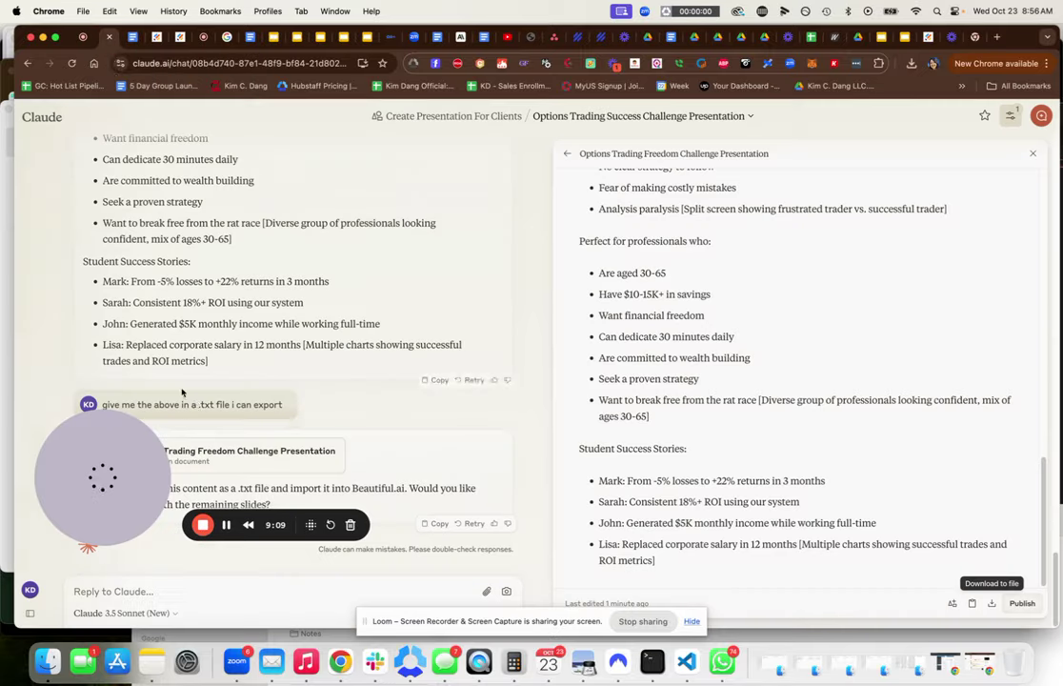
{"action": "left_click_drag", "start_coordinate": [110, 461], "coordinate": [873, 435]}
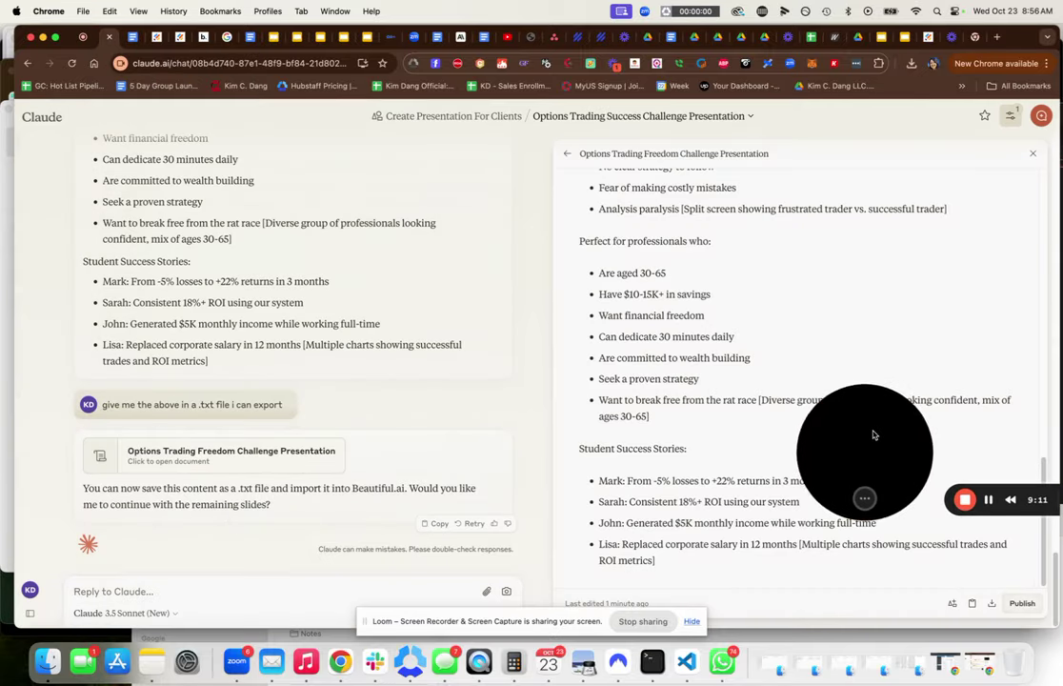
{"action": "left_click", "coordinate": [453, 117]}
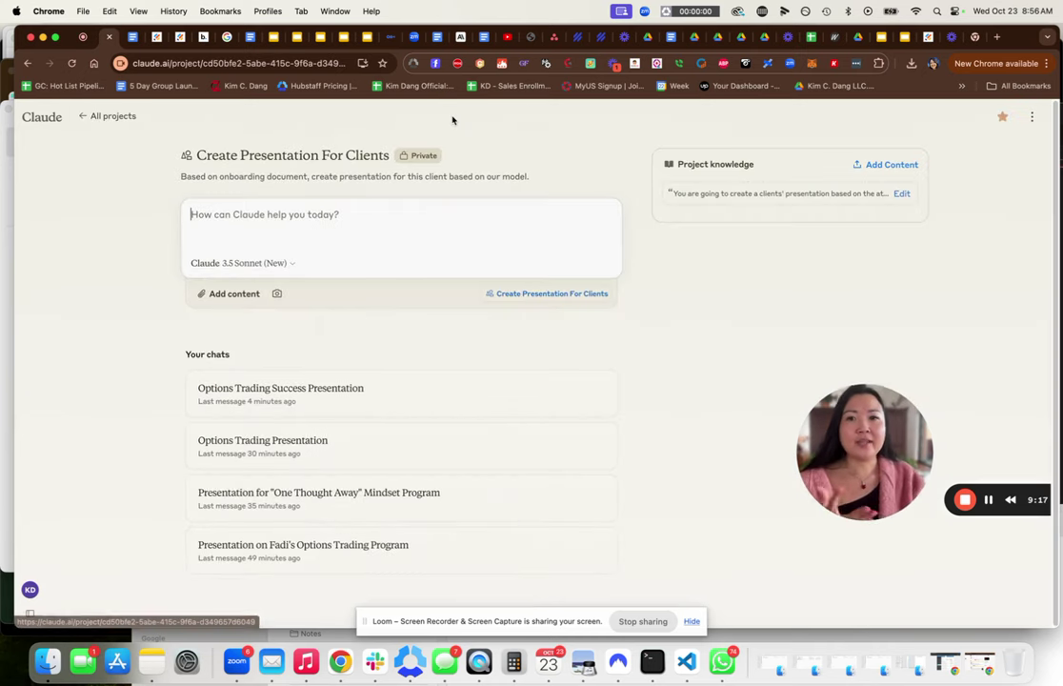
{"action": "left_click", "coordinate": [98, 117]}
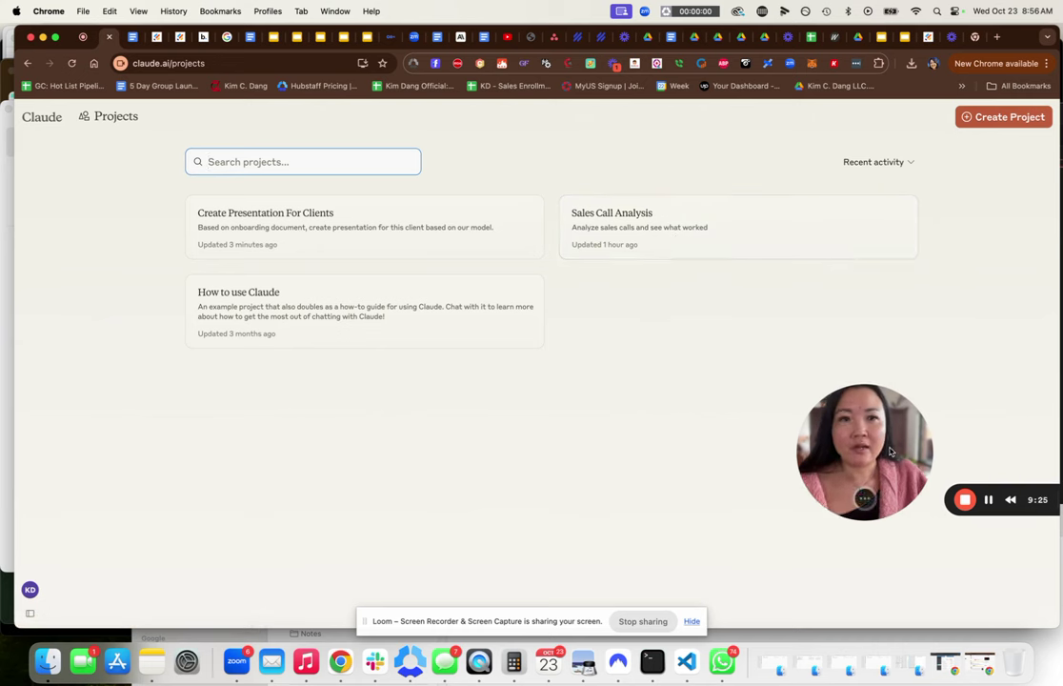
{"action": "left_click_drag", "start_coordinate": [889, 451], "coordinate": [155, 484]}
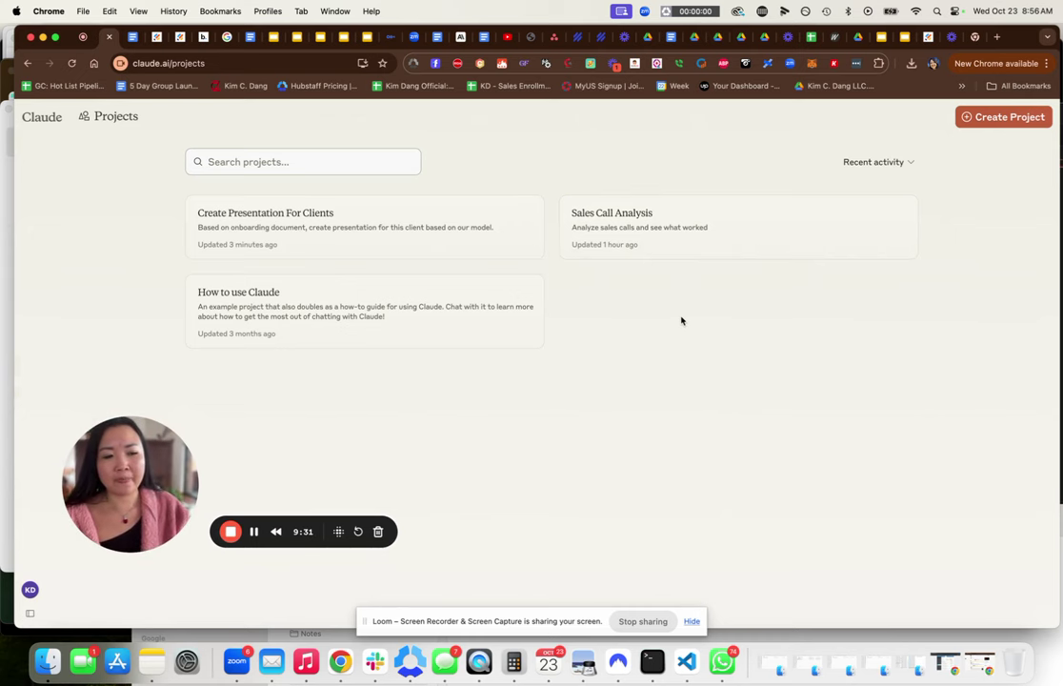
{"action": "left_click", "coordinate": [444, 219]}
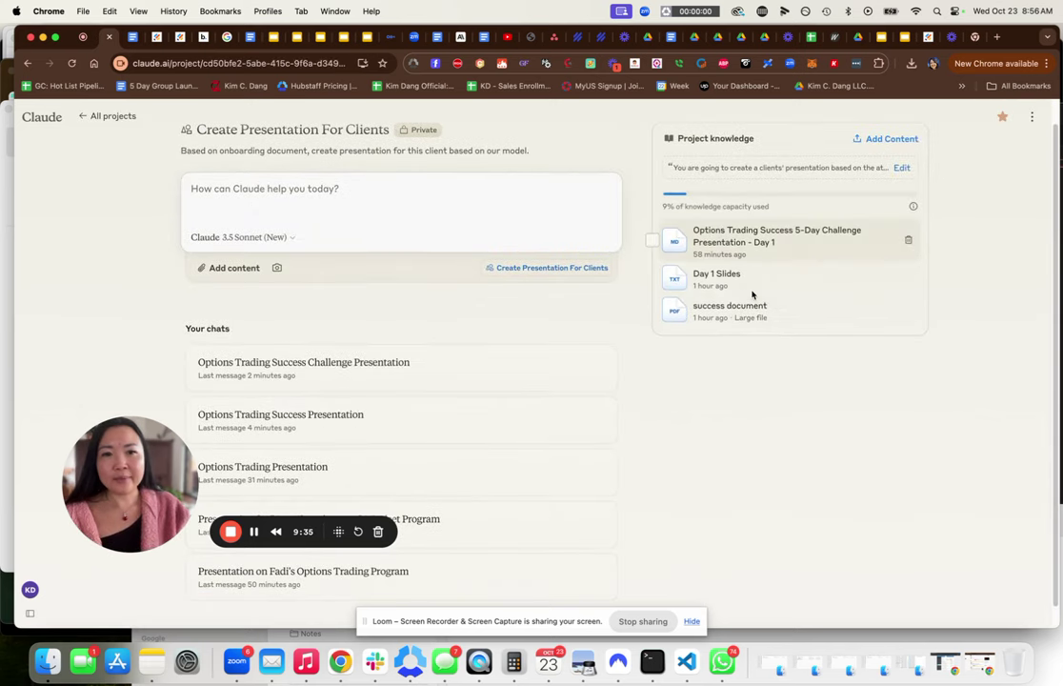